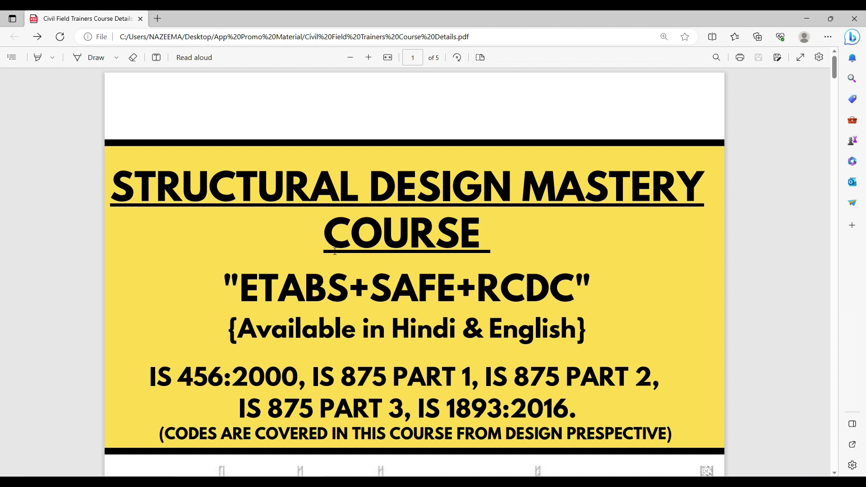
scroll(335, 252, down, 2)
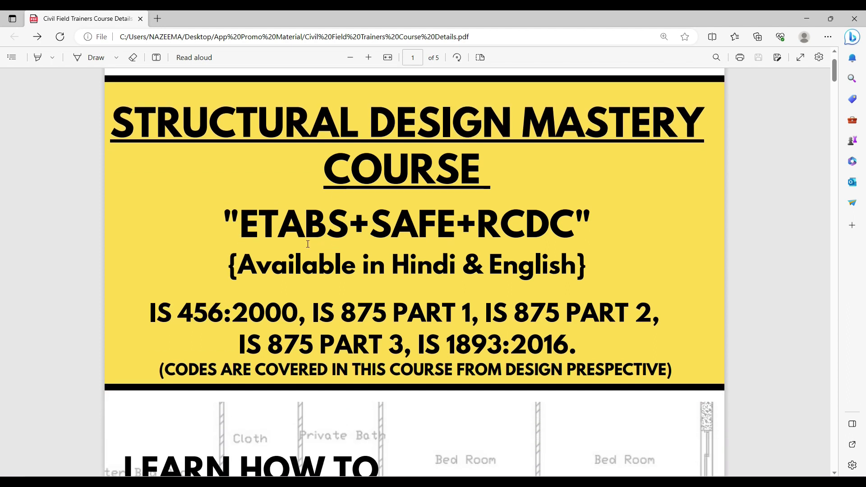
scroll(308, 244, down, 5)
scroll(372, 258, down, 5)
scroll(406, 271, down, 5)
scroll(466, 282, down, 2)
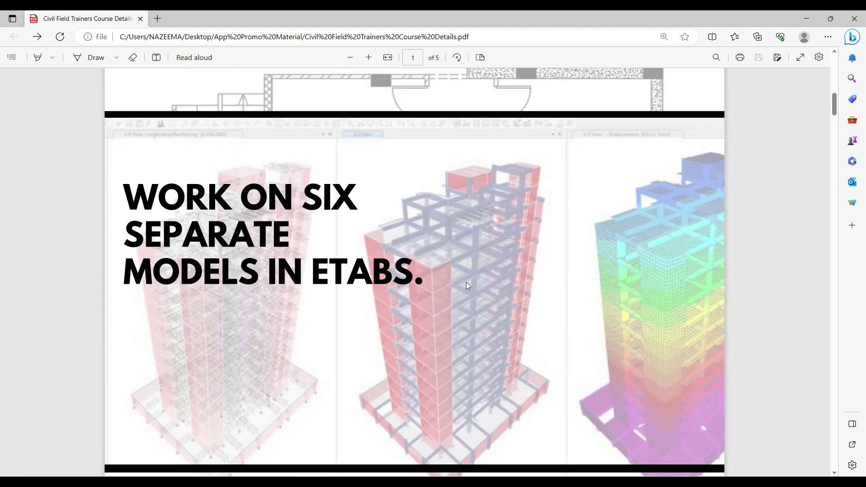
scroll(501, 219, up, 3)
scroll(501, 219, up, 5)
scroll(501, 219, up, 5)
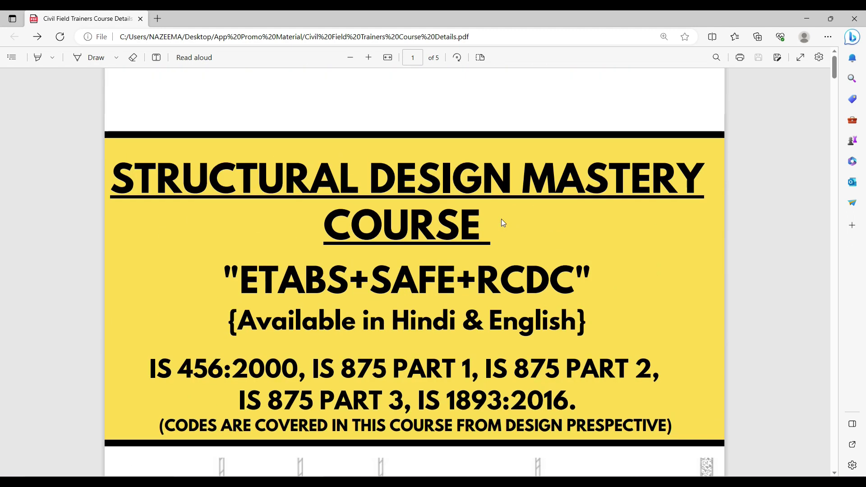
scroll(501, 219, up, 2)
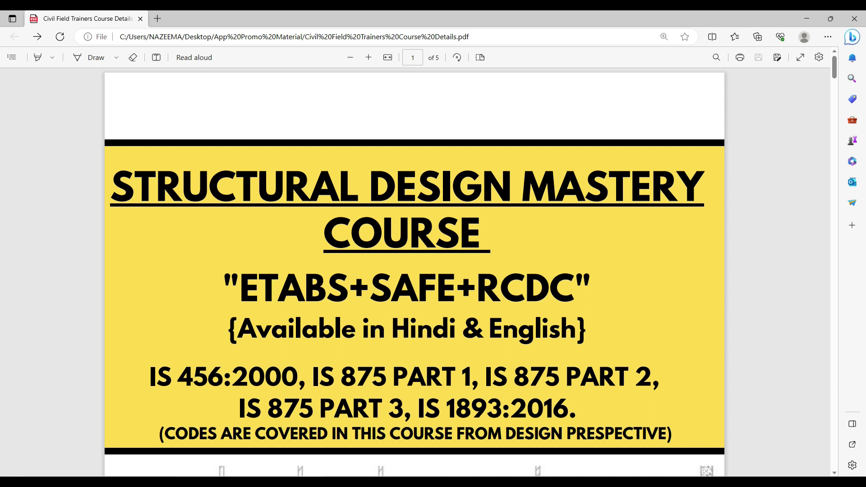
scroll(279, 291, down, 5)
scroll(278, 292, down, 5)
scroll(279, 291, down, 5)
scroll(278, 291, down, 5)
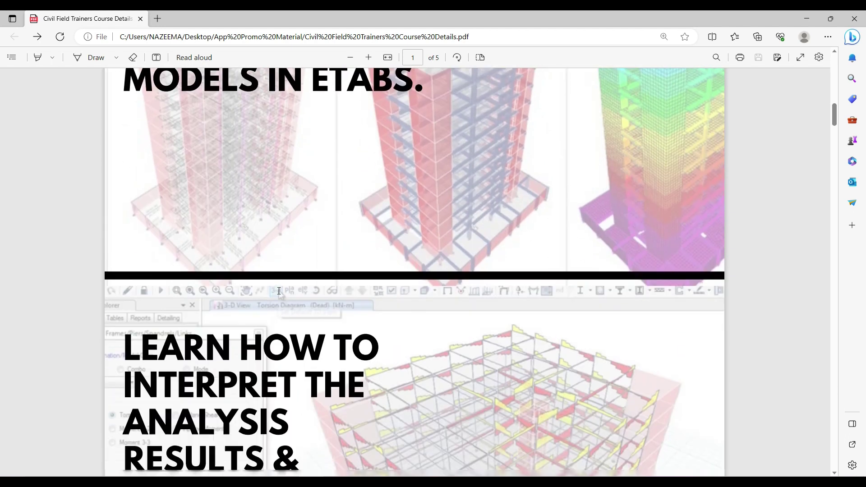
scroll(279, 291, down, 4)
scroll(279, 290, down, 5)
scroll(279, 290, down, 3)
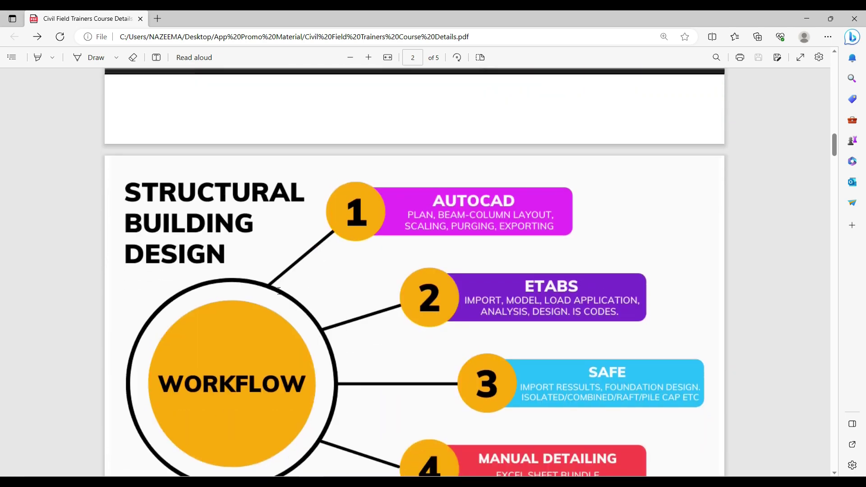
scroll(279, 291, up, 5)
scroll(279, 291, up, 5)
scroll(279, 291, up, 5)
scroll(280, 291, up, 5)
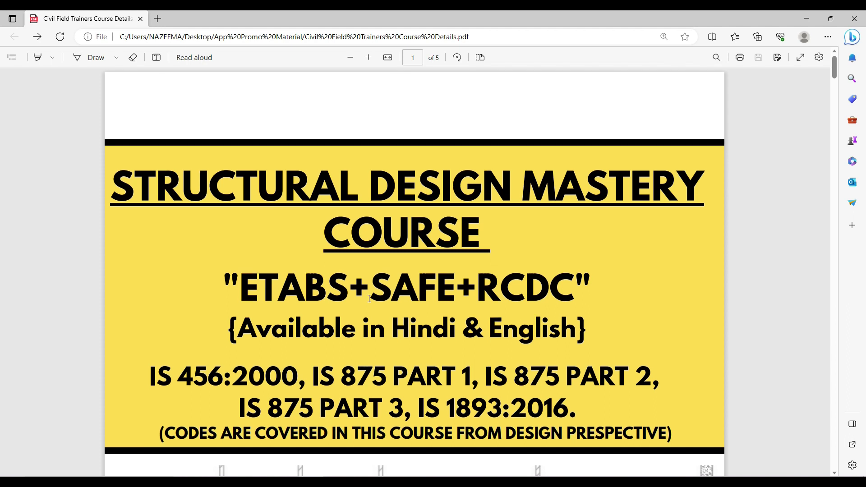
scroll(369, 298, down, 2)
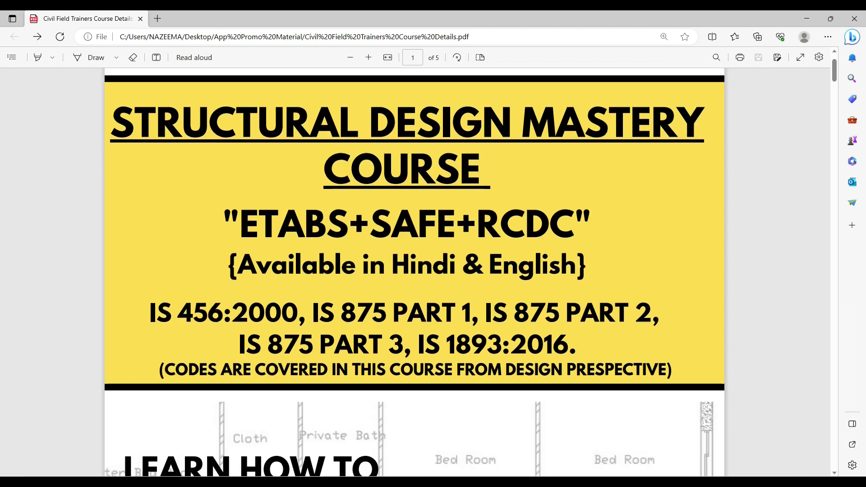
scroll(433, 271, down, 2)
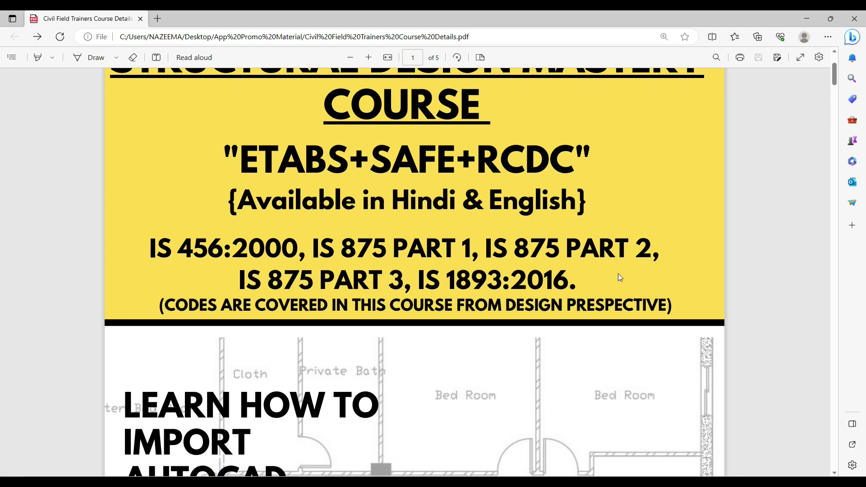
scroll(306, 293, down, 5)
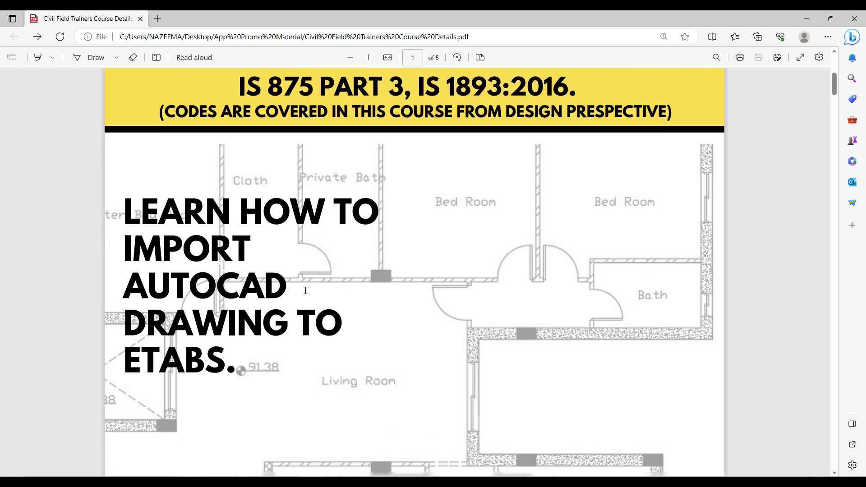
scroll(306, 293, down, 3)
scroll(360, 235, down, 5)
scroll(358, 234, down, 2)
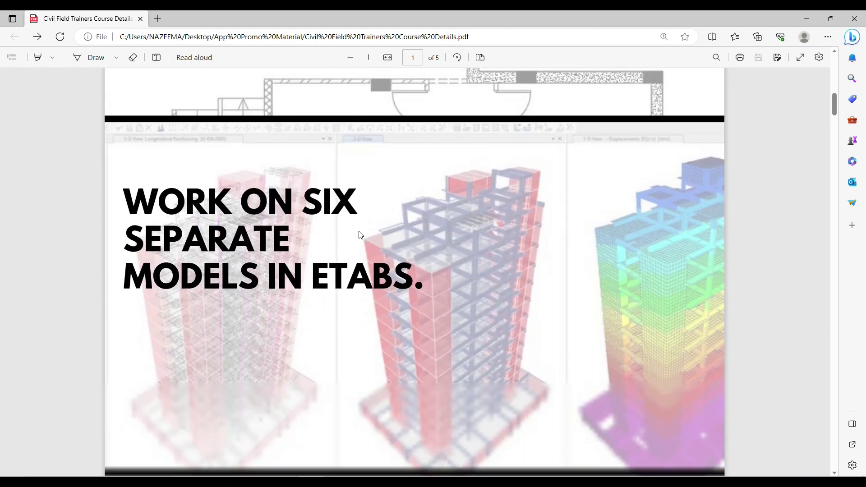
scroll(360, 235, up, 5)
scroll(359, 234, up, 8)
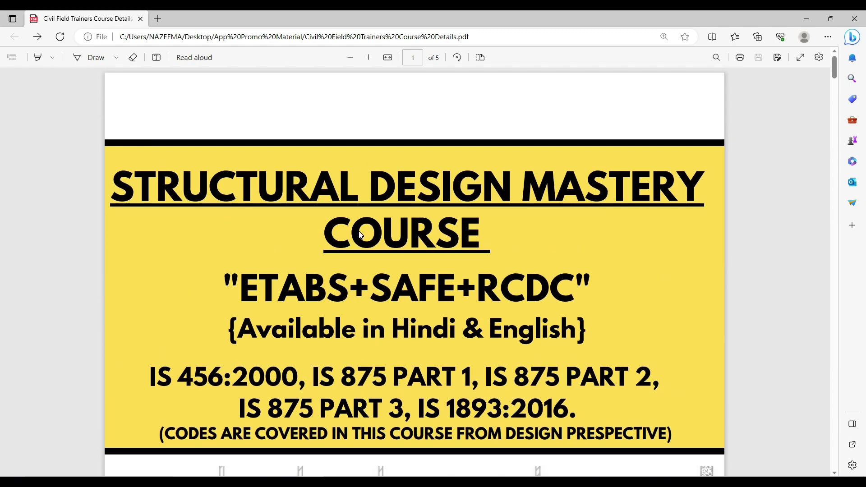
scroll(359, 234, down, 6)
scroll(358, 234, up, 4)
scroll(359, 234, down, 6)
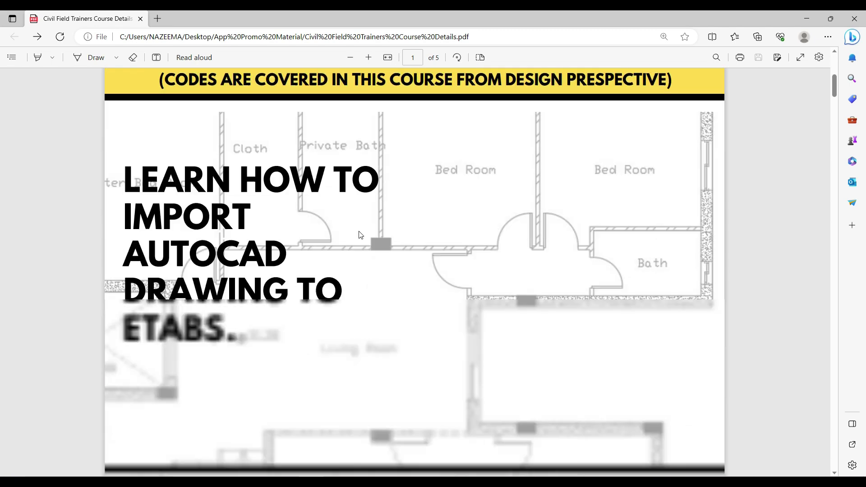
scroll(359, 234, down, 6)
scroll(360, 234, down, 1)
scroll(359, 234, up, 6)
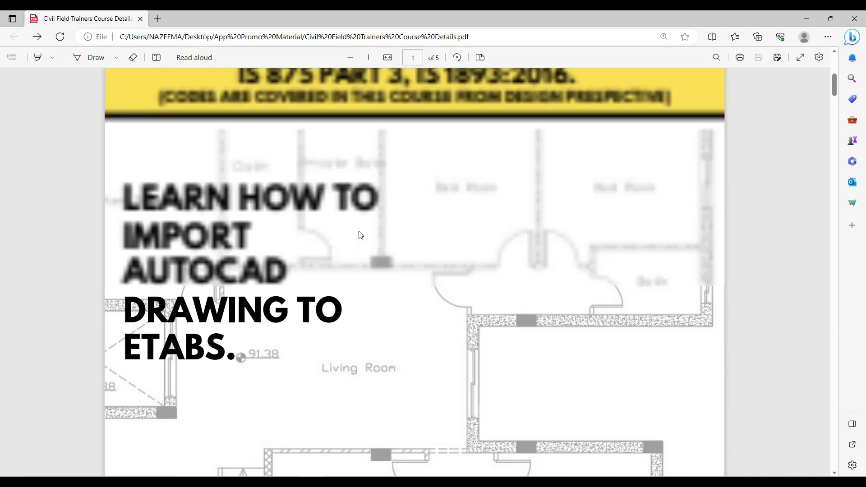
scroll(360, 234, up, 5)
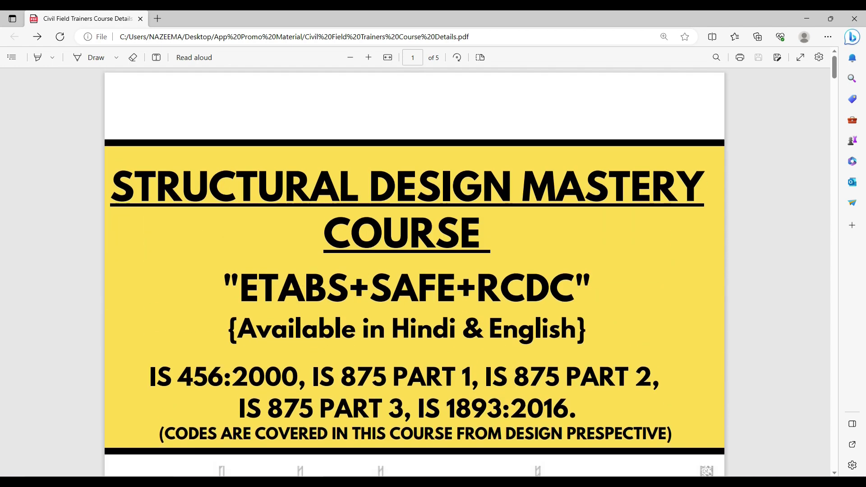
scroll(359, 234, down, 5)
scroll(360, 234, down, 4)
scroll(360, 234, down, 3)
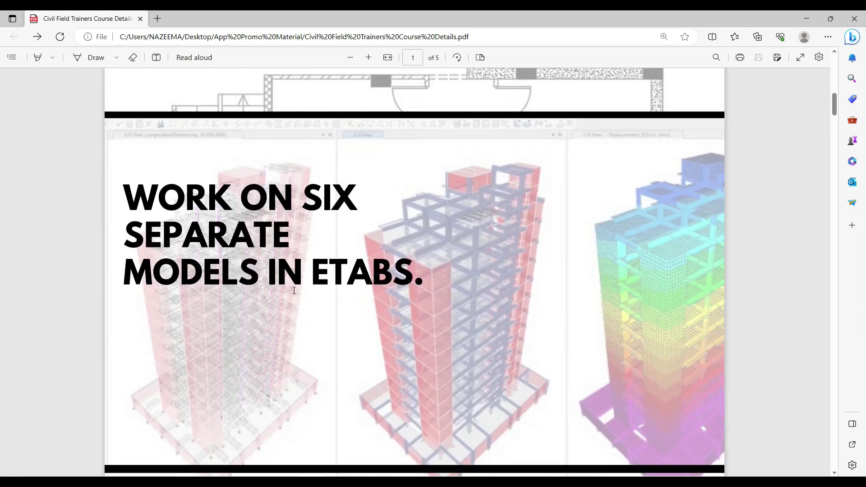
scroll(359, 234, down, 1)
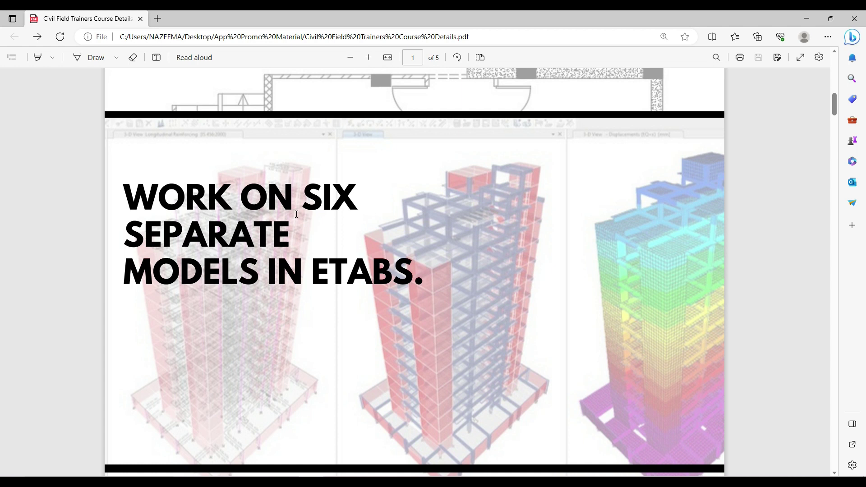
scroll(296, 215, up, 3)
scroll(296, 214, up, 3)
scroll(296, 214, up, 1)
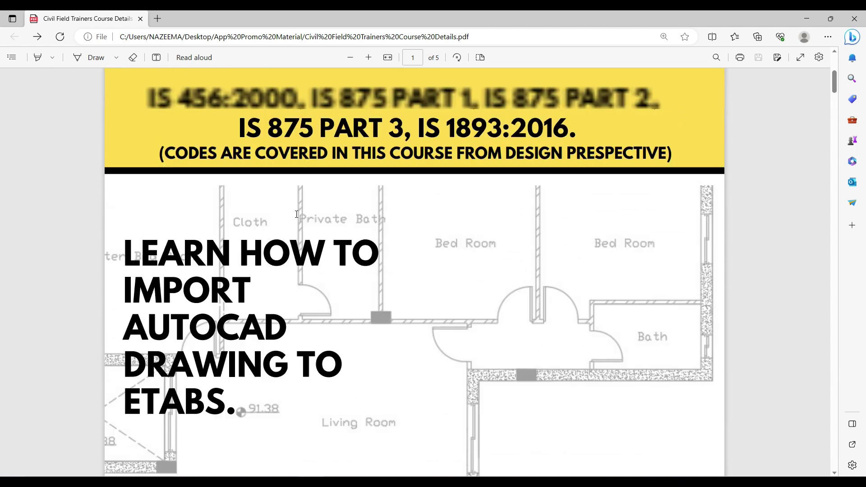
scroll(297, 215, up, 2)
scroll(296, 215, down, 4)
scroll(296, 214, down, 1)
scroll(296, 215, up, 3)
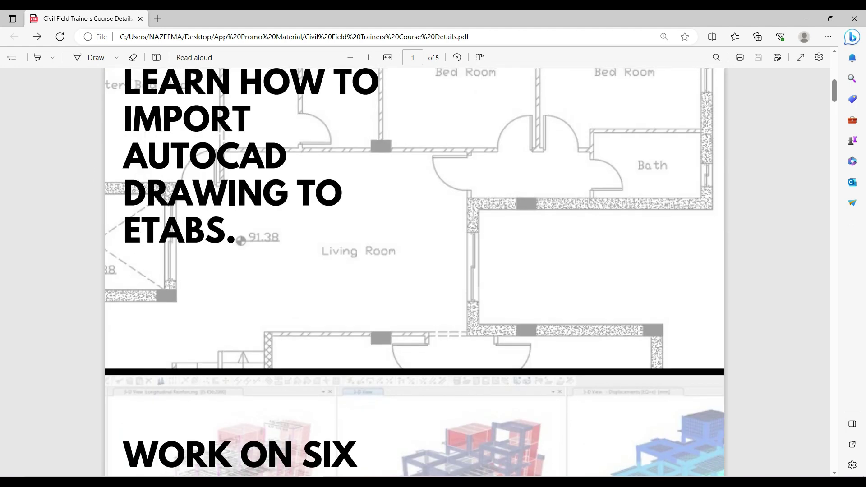
scroll(231, 215, up, 1)
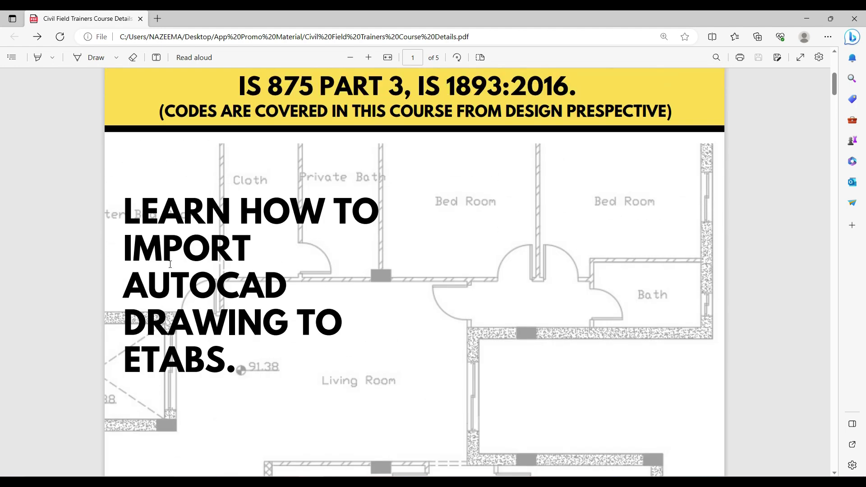
scroll(370, 264, down, 3)
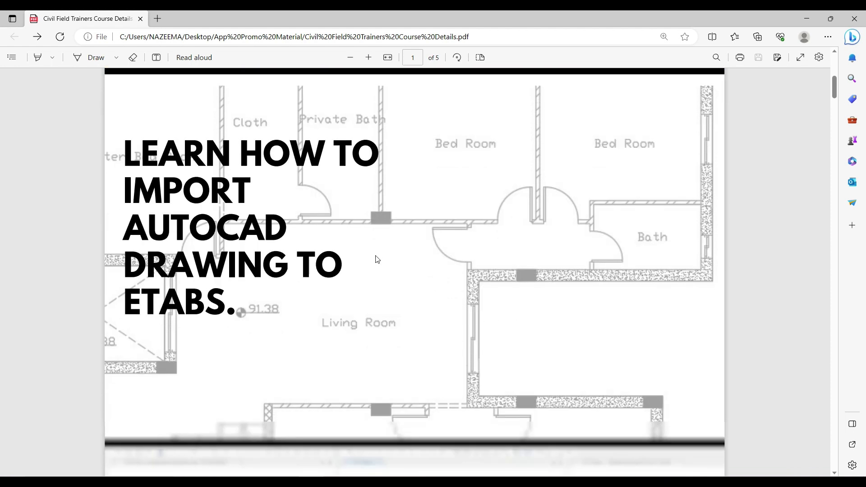
scroll(370, 264, down, 1)
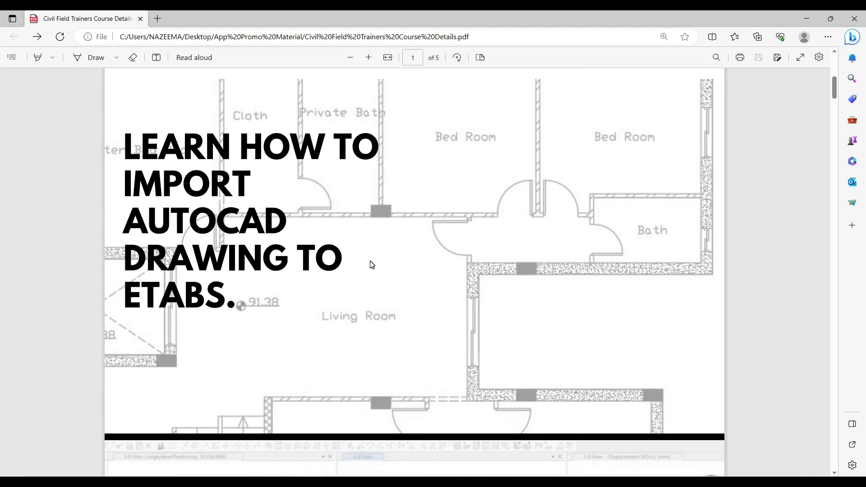
scroll(371, 264, down, 5)
scroll(371, 264, down, 5)
scroll(370, 264, down, 5)
scroll(370, 264, down, 5)
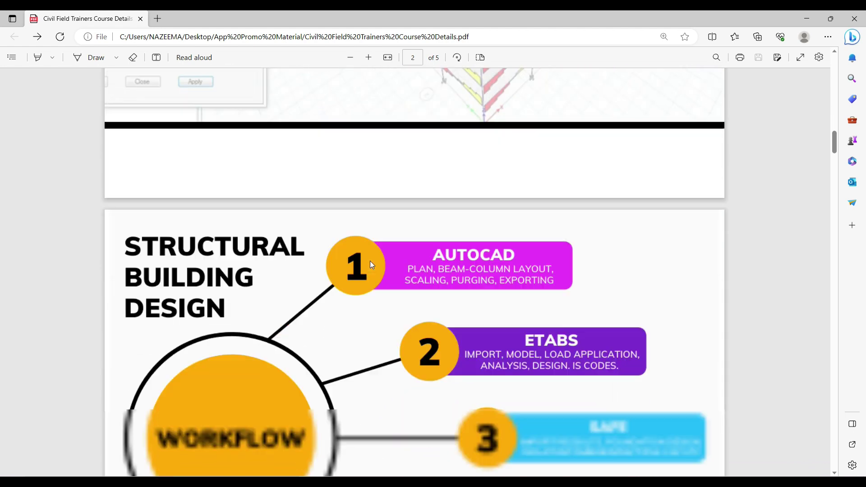
scroll(369, 260, down, 5)
scroll(200, 268, down, 2)
scroll(200, 269, up, 1)
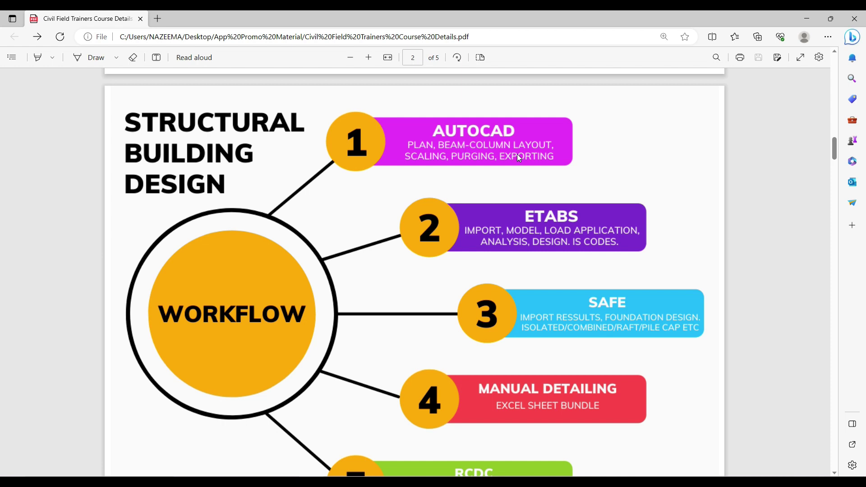
scroll(517, 154, up, 10)
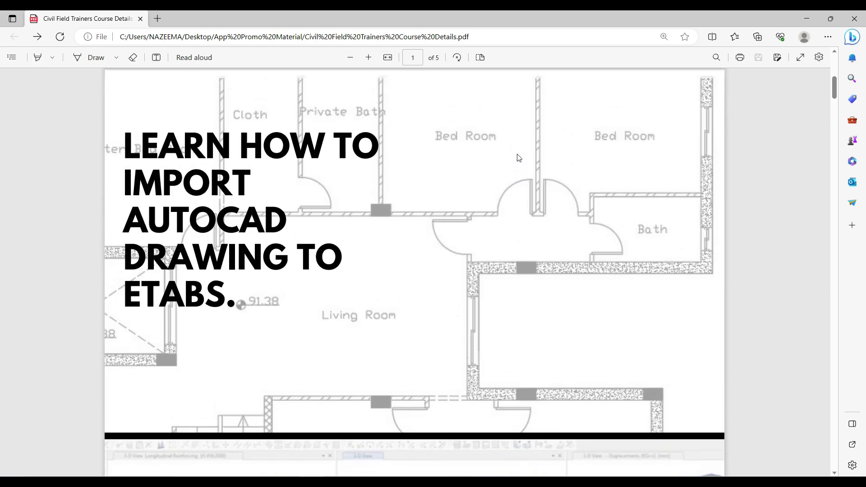
scroll(517, 153, up, 2)
scroll(482, 324, down, 5)
scroll(482, 323, down, 8)
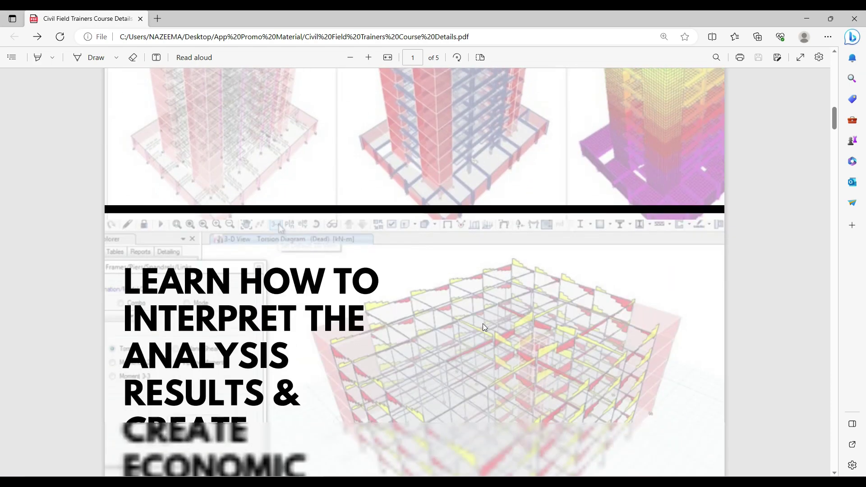
scroll(482, 324, down, 8)
scroll(482, 331, down, 2)
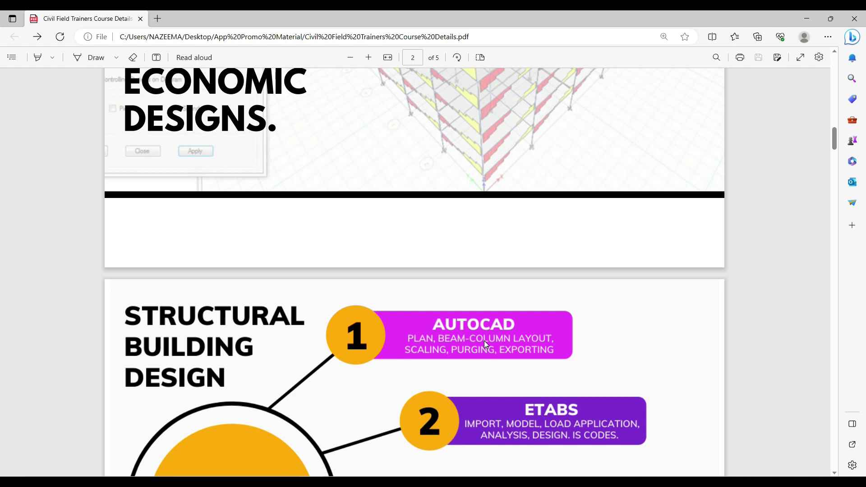
scroll(484, 341, down, 1)
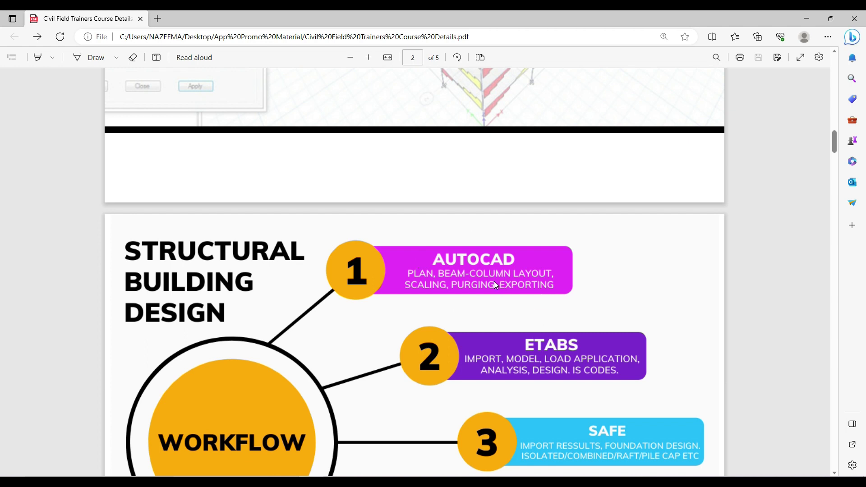
scroll(476, 280, down, 2)
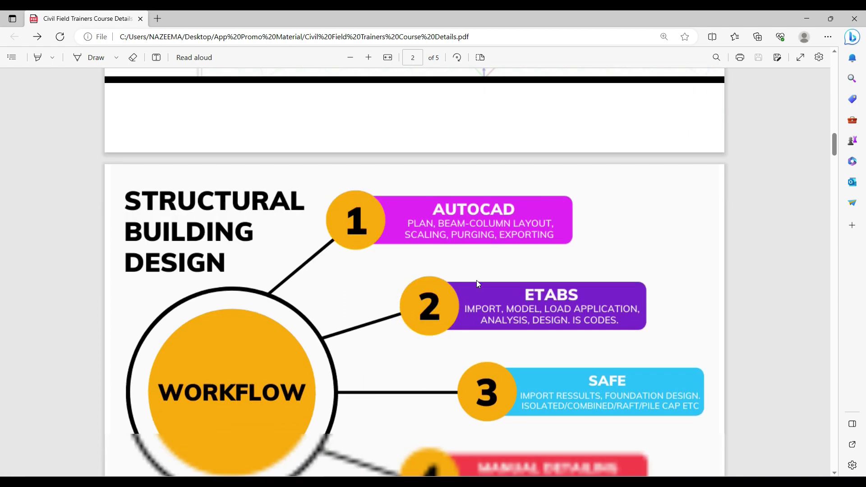
scroll(528, 257, down, 2)
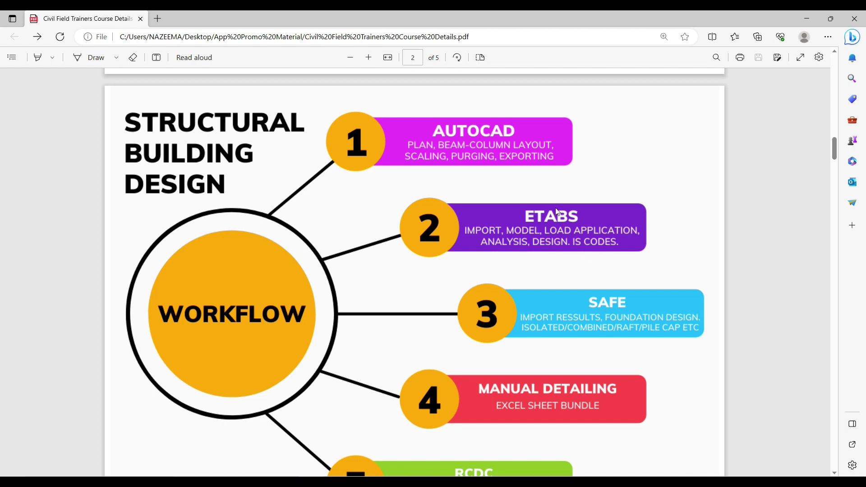
scroll(559, 215, down, 1)
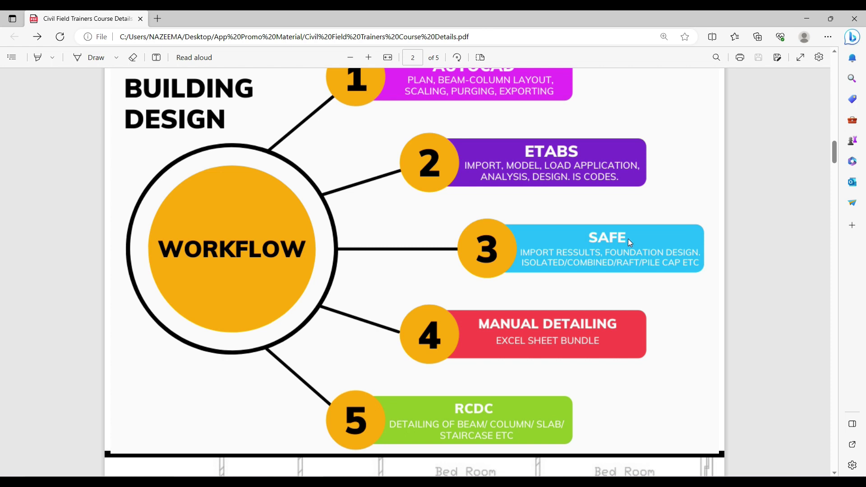
scroll(625, 245, down, 1)
scroll(624, 245, down, 1)
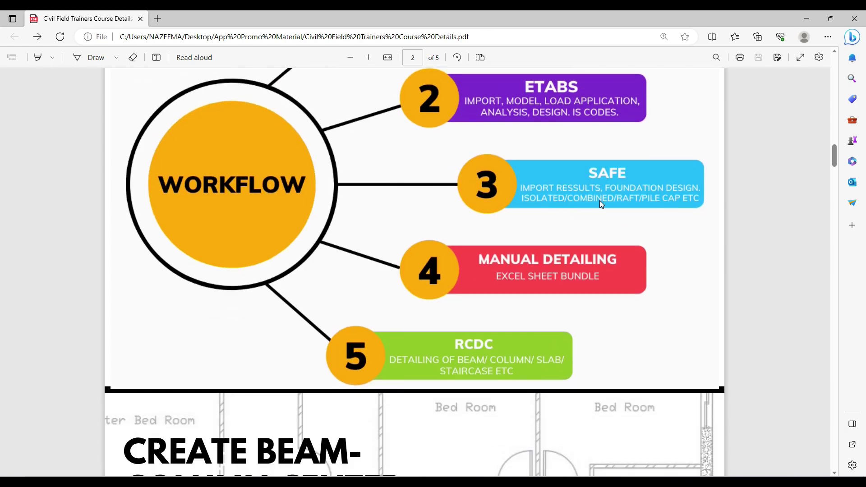
scroll(600, 201, up, 2)
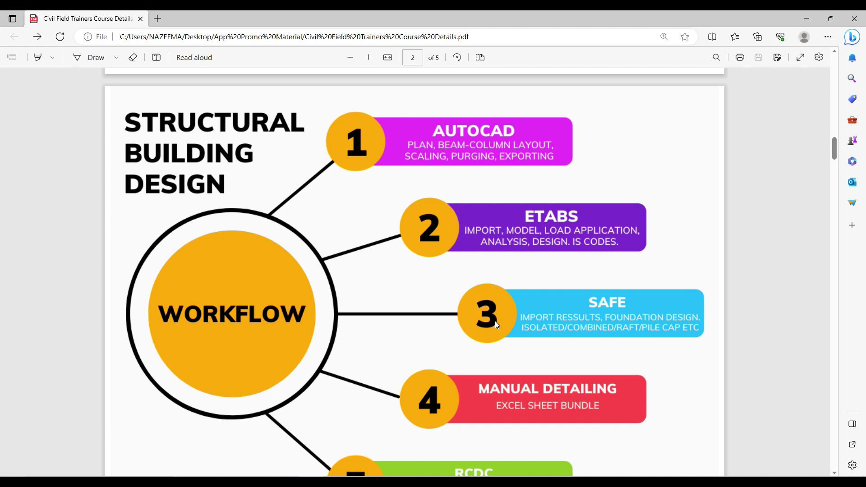
scroll(494, 321, down, 2)
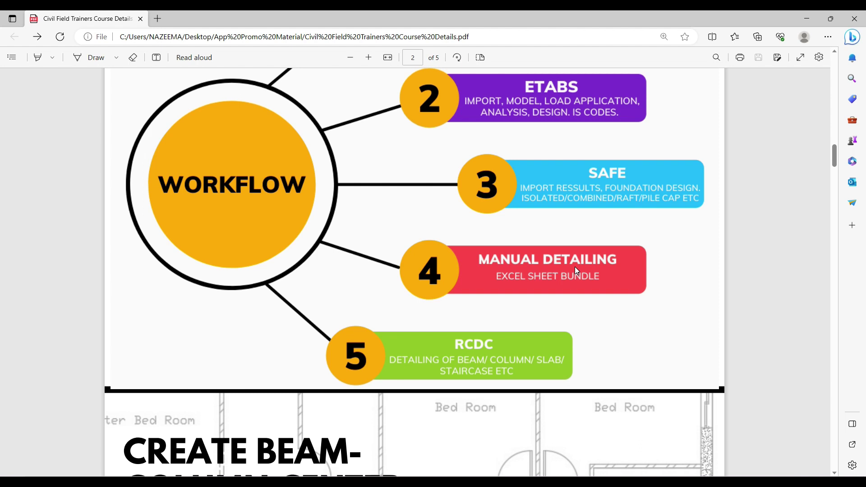
scroll(574, 267, down, 1)
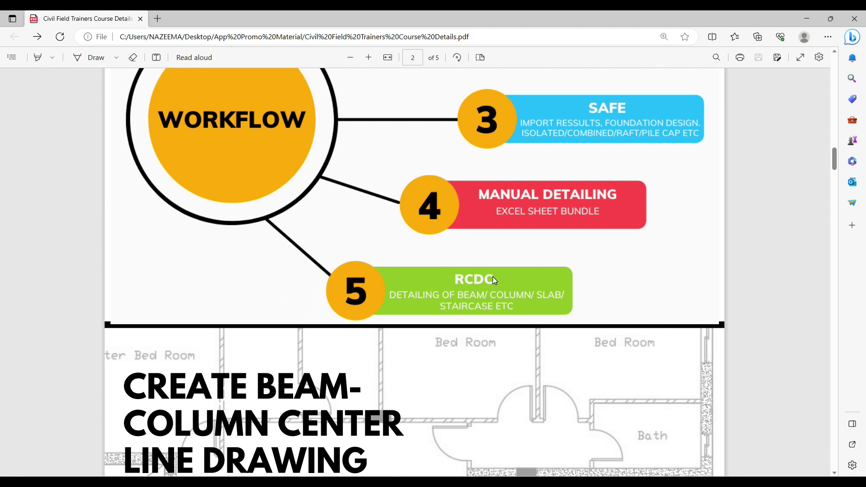
scroll(492, 277, up, 4)
scroll(400, 292, down, 1)
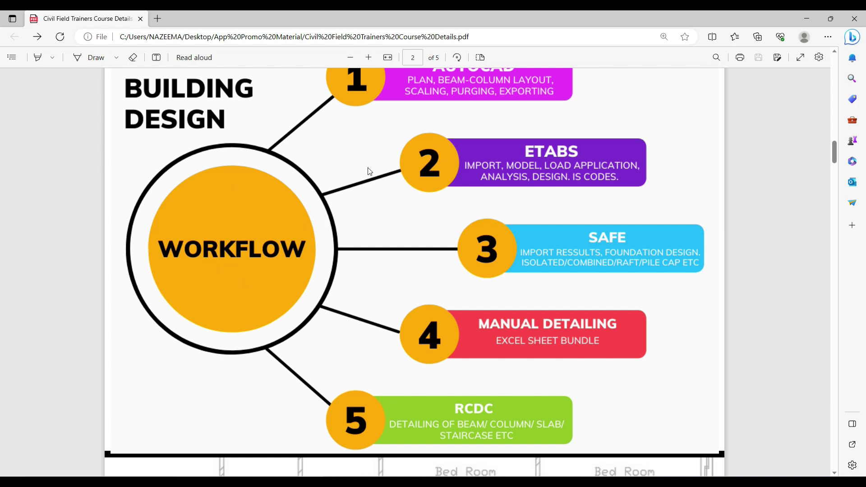
scroll(439, 299, up, 2)
scroll(439, 302, down, 1)
scroll(440, 302, down, 5)
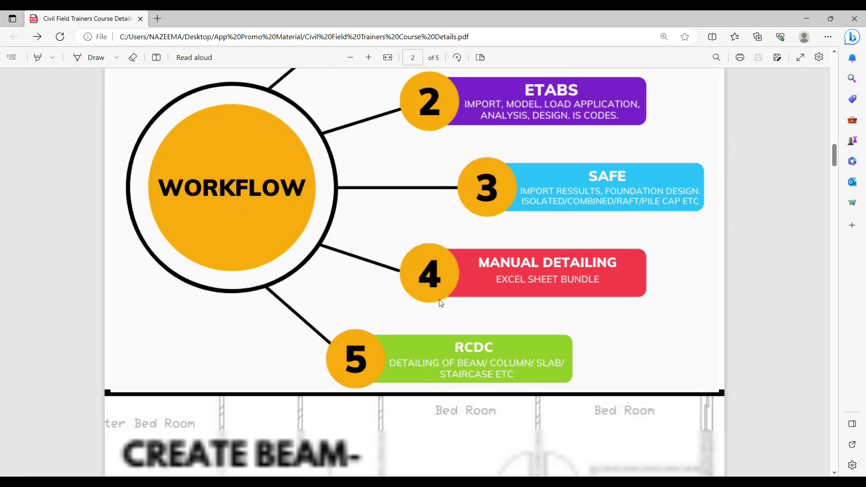
scroll(439, 302, down, 5)
scroll(439, 302, down, 5)
scroll(439, 303, down, 5)
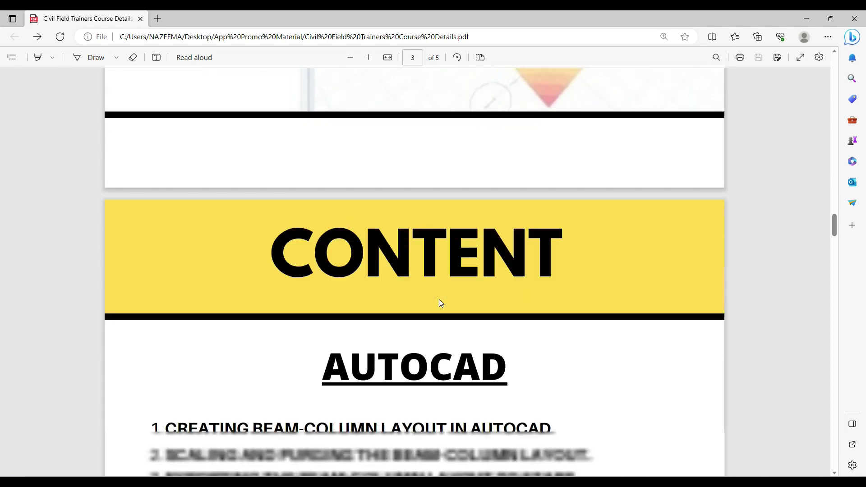
scroll(440, 299, down, 3)
scroll(353, 212, down, 3)
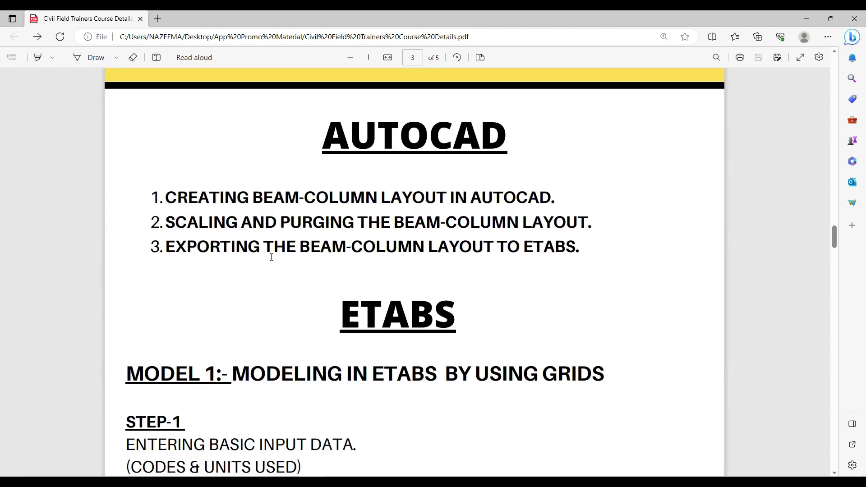
scroll(353, 212, down, 3)
scroll(353, 212, down, 3)
scroll(353, 212, down, 3)
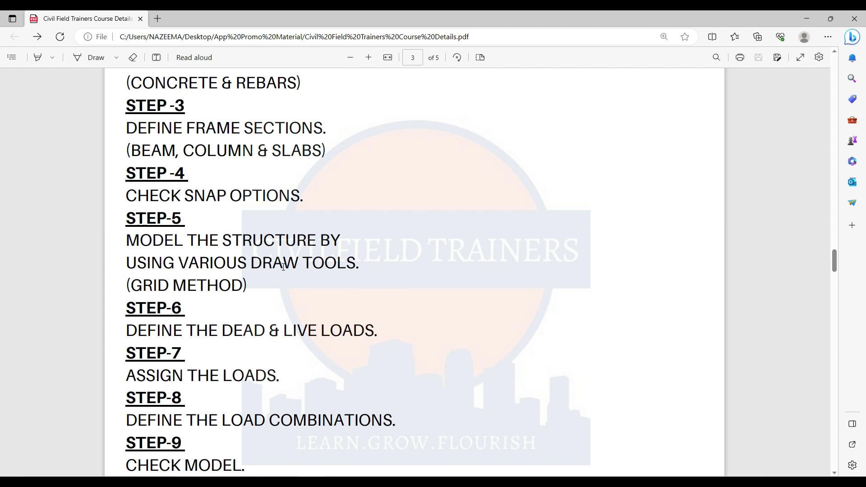
scroll(284, 266, up, 3)
scroll(283, 266, down, 3)
scroll(283, 267, down, 3)
scroll(284, 267, down, 3)
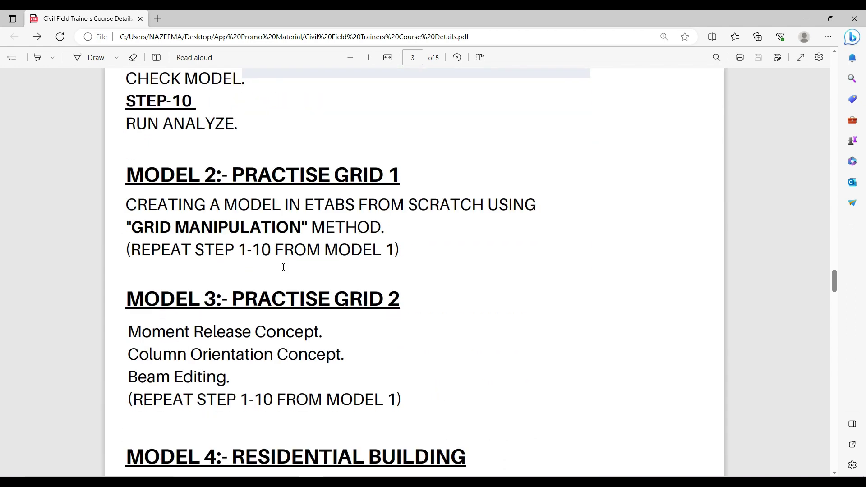
scroll(283, 267, down, 3)
scroll(283, 267, down, 3)
scroll(284, 267, down, 3)
scroll(283, 266, down, 3)
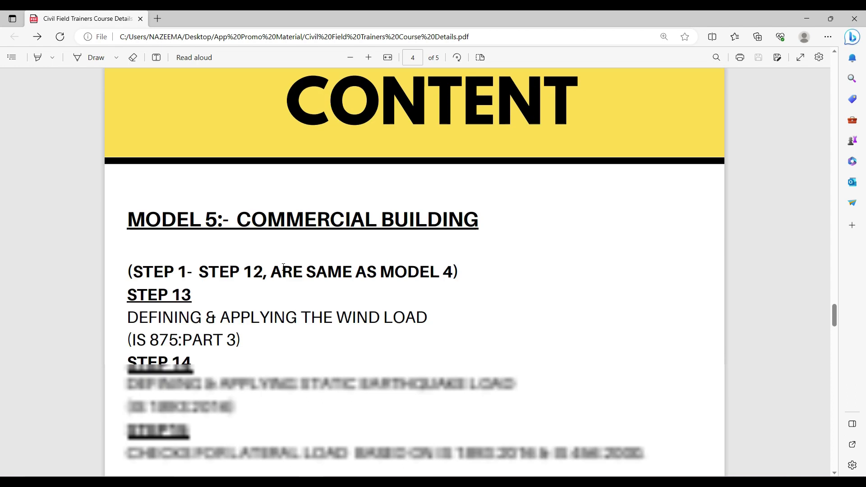
scroll(284, 267, down, 3)
scroll(283, 266, down, 3)
scroll(283, 267, down, 3)
scroll(284, 267, down, 3)
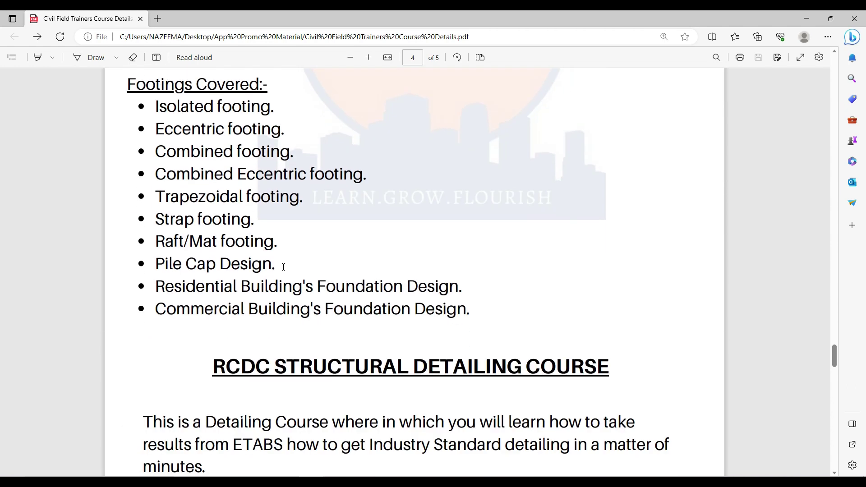
scroll(284, 267, down, 3)
scroll(283, 267, up, 5)
scroll(112, 358, up, 2)
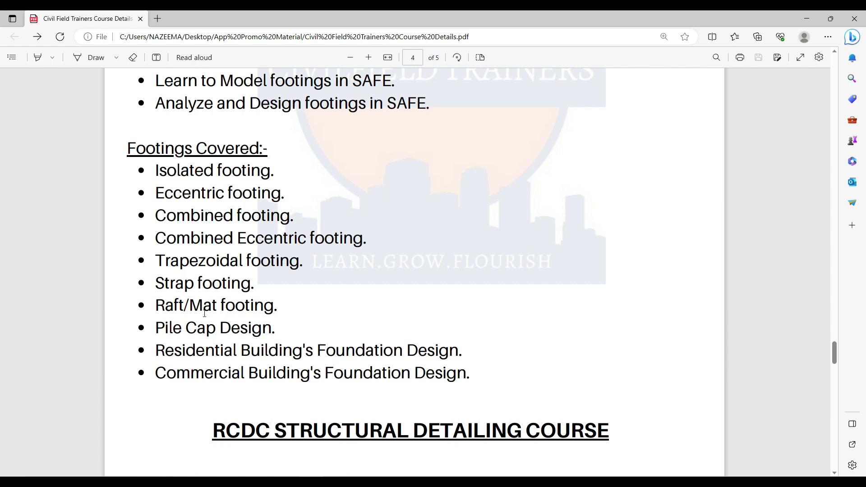
scroll(203, 312, down, 4)
scroll(204, 312, down, 4)
scroll(412, 248, down, 1)
scroll(319, 283, down, 3)
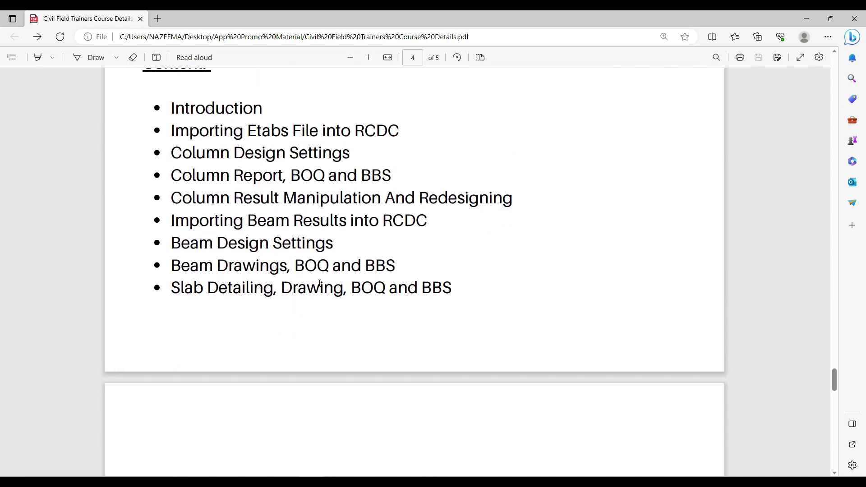
scroll(319, 283, down, 2)
scroll(319, 284, down, 3)
scroll(320, 257, down, 4)
scroll(321, 230, down, 3)
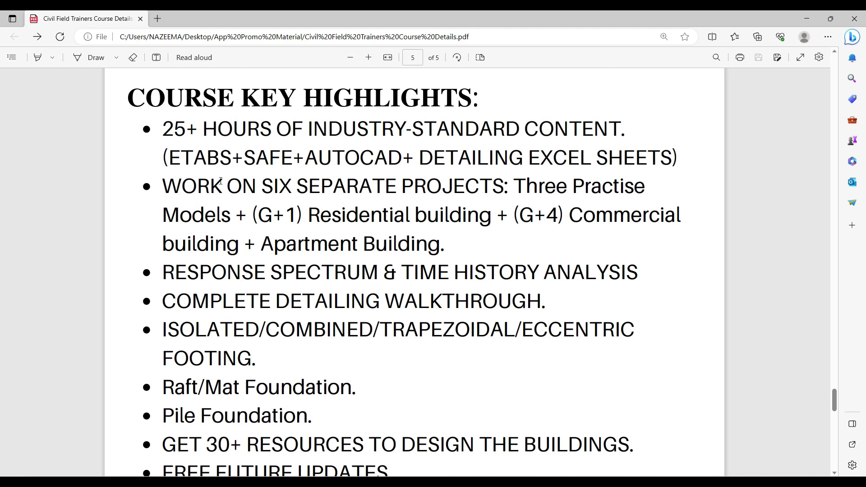
scroll(221, 189, down, 2)
scroll(204, 162, up, 1)
scroll(194, 145, down, 1)
scroll(203, 162, up, 2)
scroll(230, 182, down, 4)
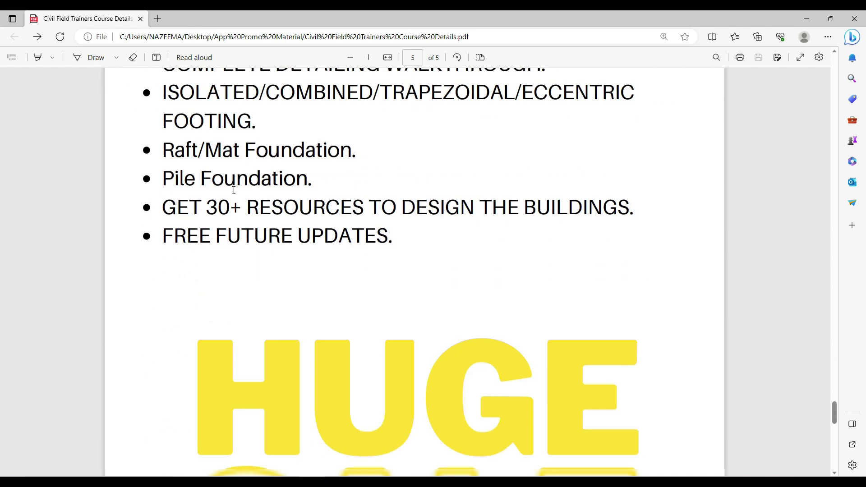
scroll(235, 188, down, 2)
scroll(234, 188, down, 2)
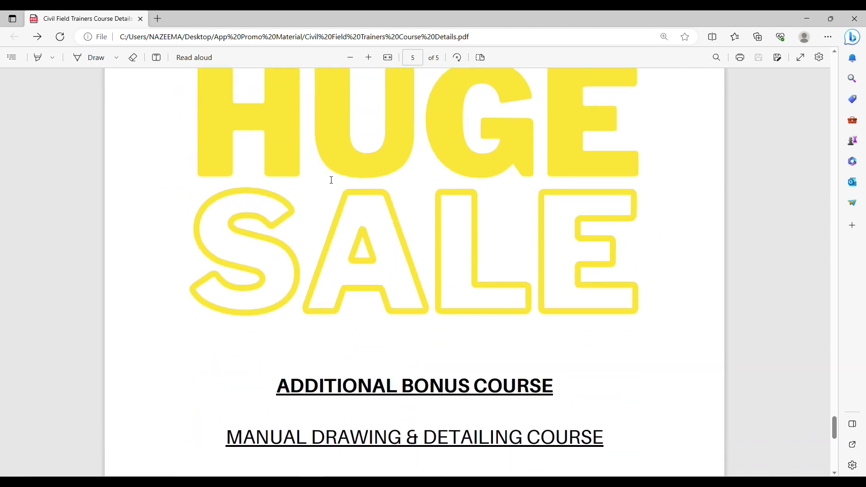
scroll(331, 180, down, 4)
scroll(330, 180, down, 3)
scroll(331, 180, down, 2)
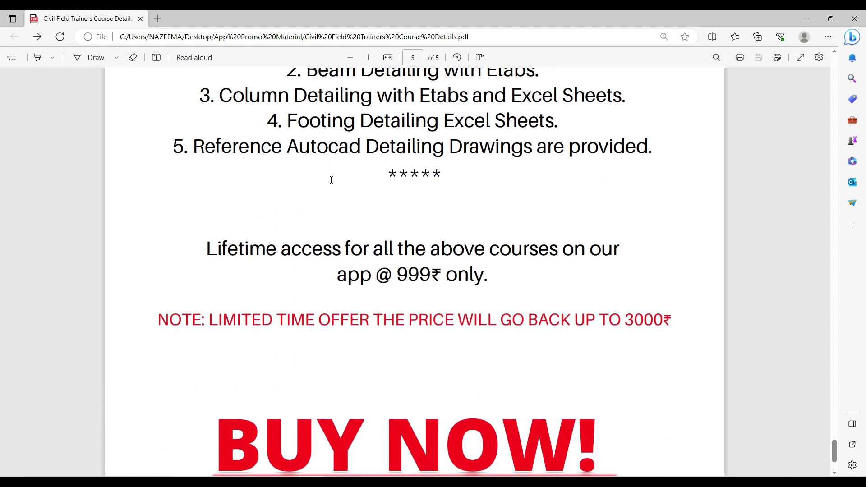
scroll(331, 181, down, 1)
scroll(331, 180, down, 2)
scroll(331, 181, up, 4)
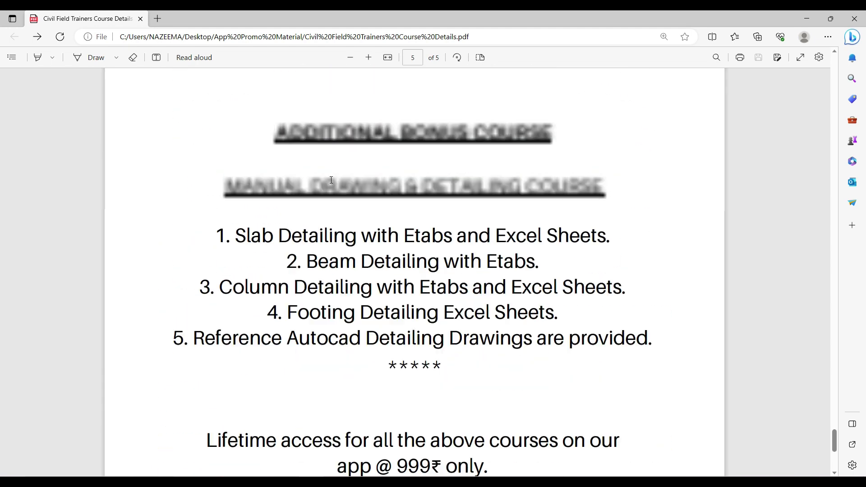
scroll(334, 183, up, 4)
scroll(334, 183, up, 4)
scroll(333, 183, up, 4)
scroll(333, 182, up, 4)
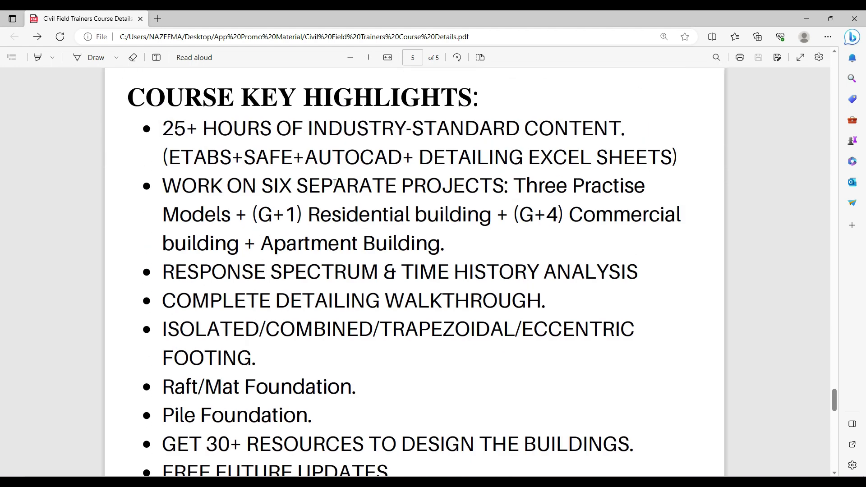
scroll(334, 183, up, 4)
scroll(333, 183, up, 4)
scroll(334, 183, up, 4)
scroll(330, 175, up, 4)
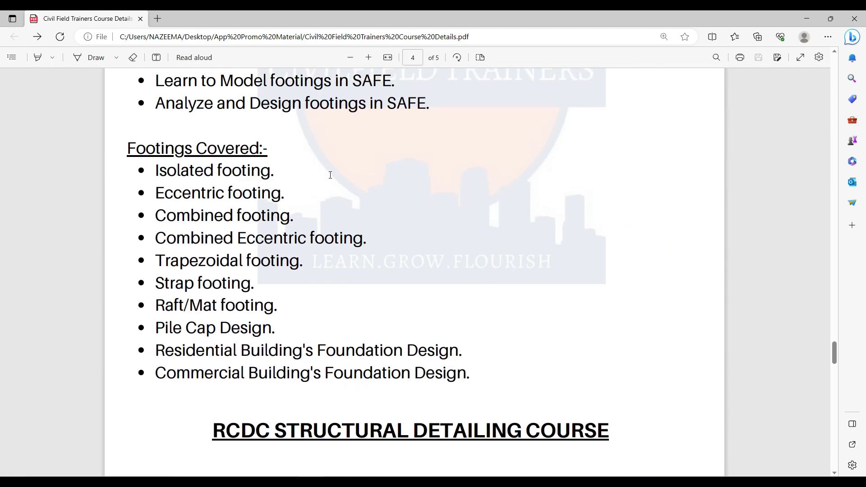
scroll(320, 221, up, 5)
scroll(320, 220, up, 2)
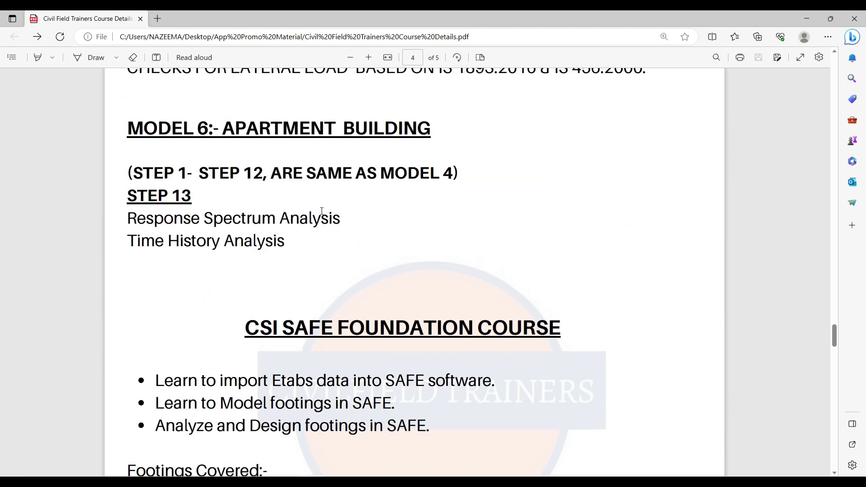
scroll(323, 211, up, 4)
scroll(322, 211, up, 4)
scroll(322, 211, up, 4)
scroll(322, 211, up, 4)
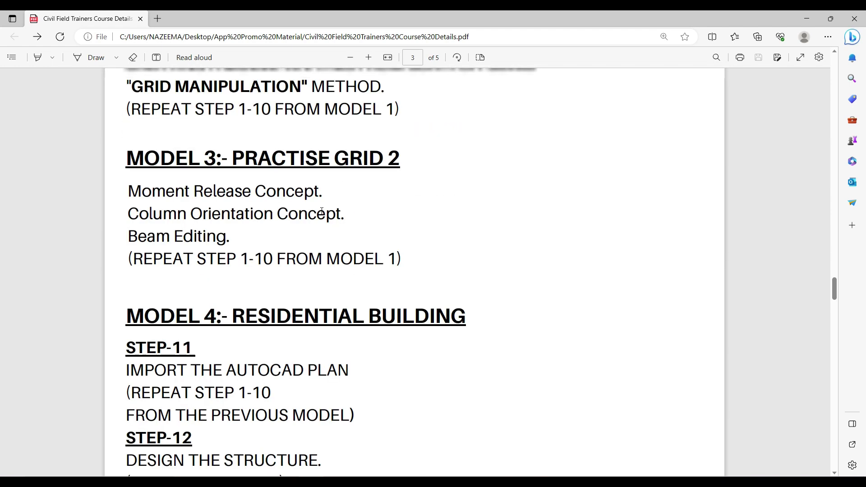
scroll(322, 211, up, 1)
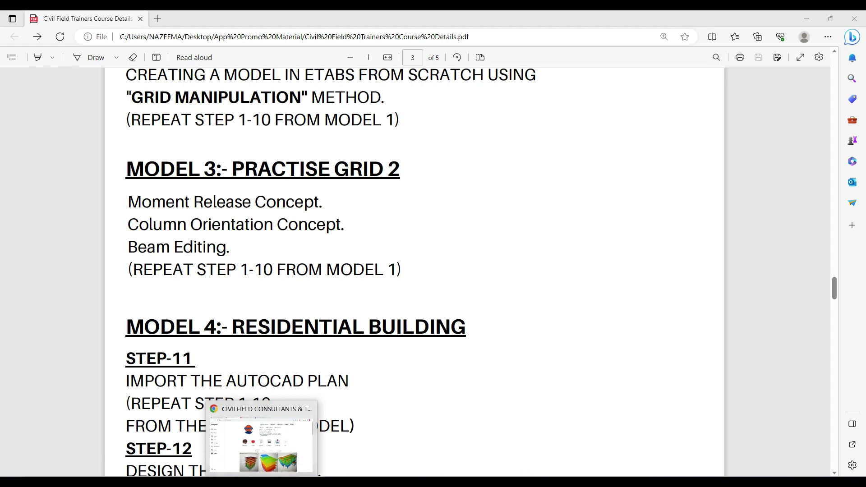
Open Instagram's Ongoing Project highlight and step through the stories to Marking Completed.
click(271, 467)
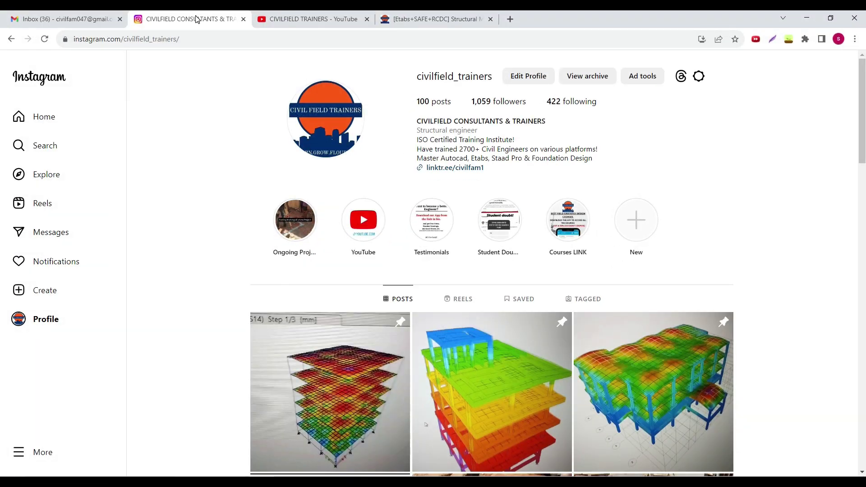
click(295, 220)
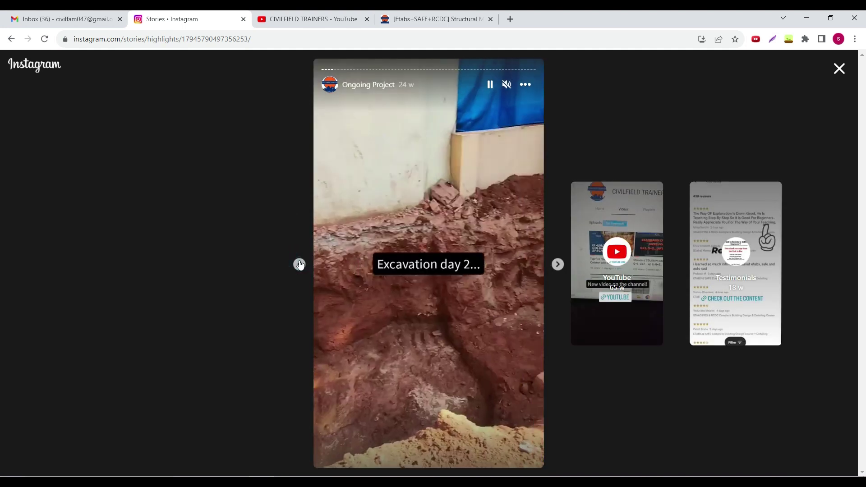
click(299, 264)
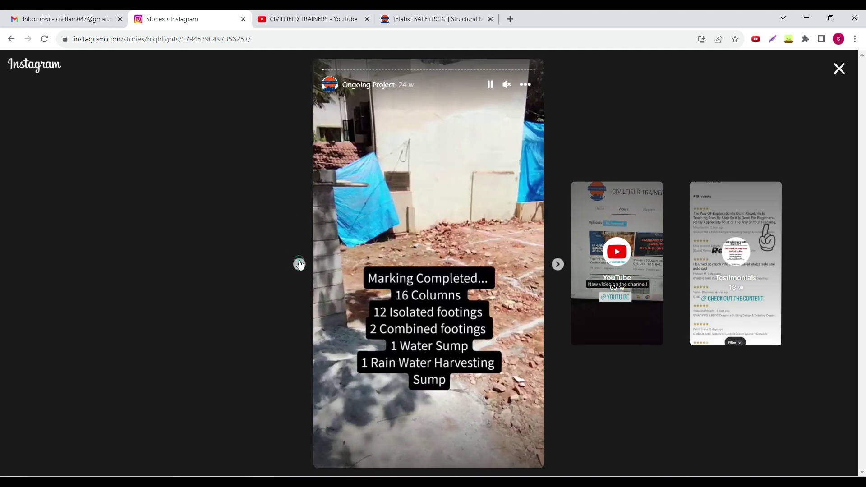
click(299, 264)
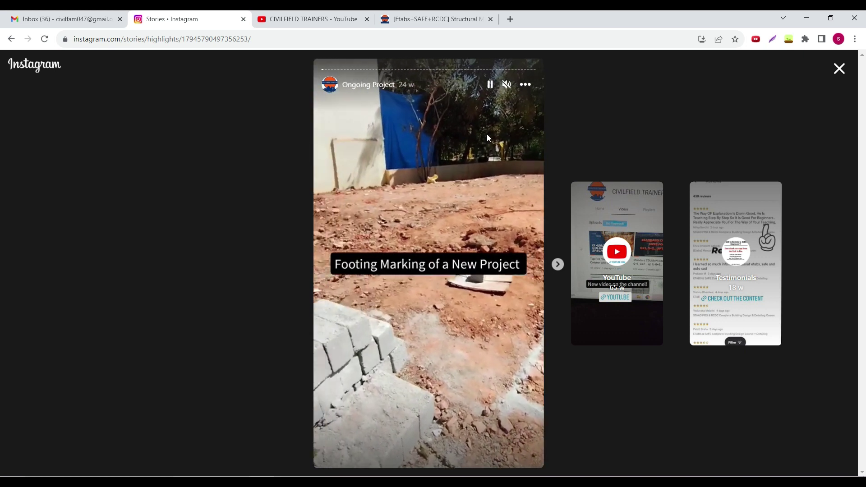
click(557, 264)
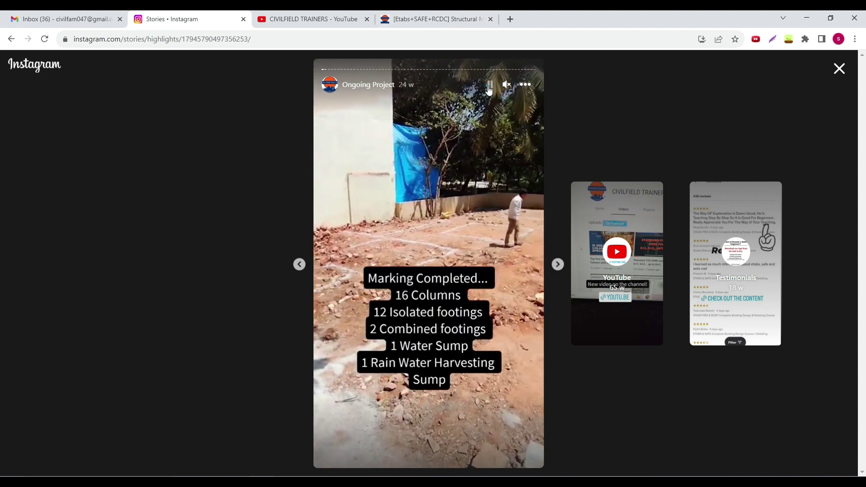
Glance at the ETABS+SAFE+RCDC title page of the course PDF, then return to Instagram.
key(alt+Tab)
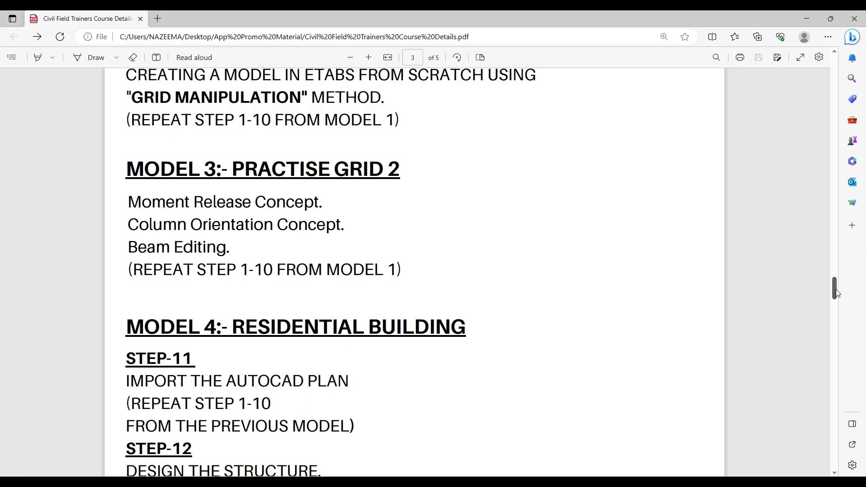
drag(836, 288, 837, 64)
scroll(314, 262, down, 2)
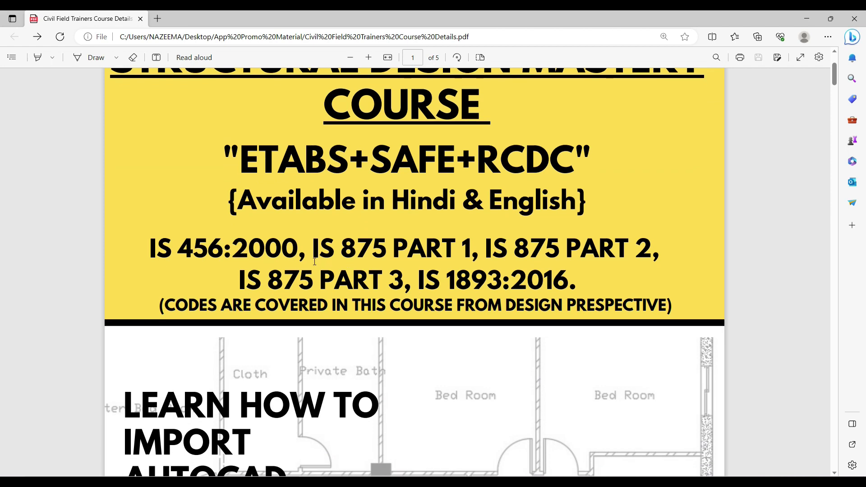
key(alt+Tab)
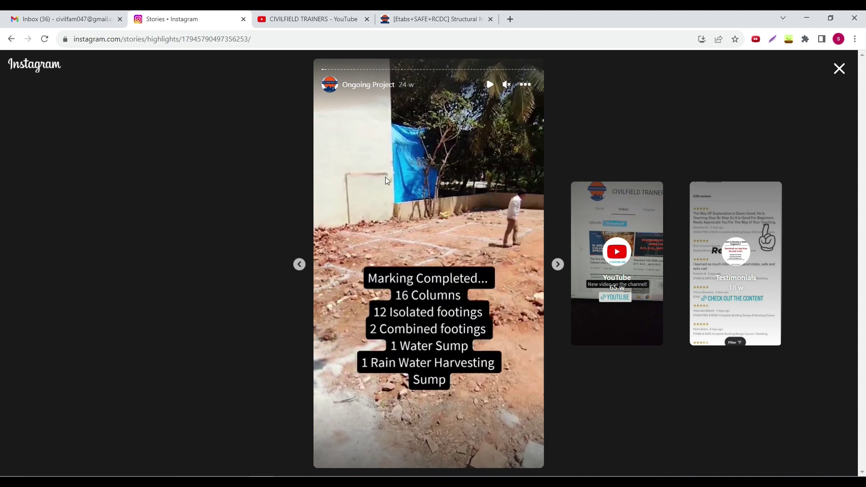
Play and pause the Marking Completed story, close it, and glance at the course PDF.
click(489, 84)
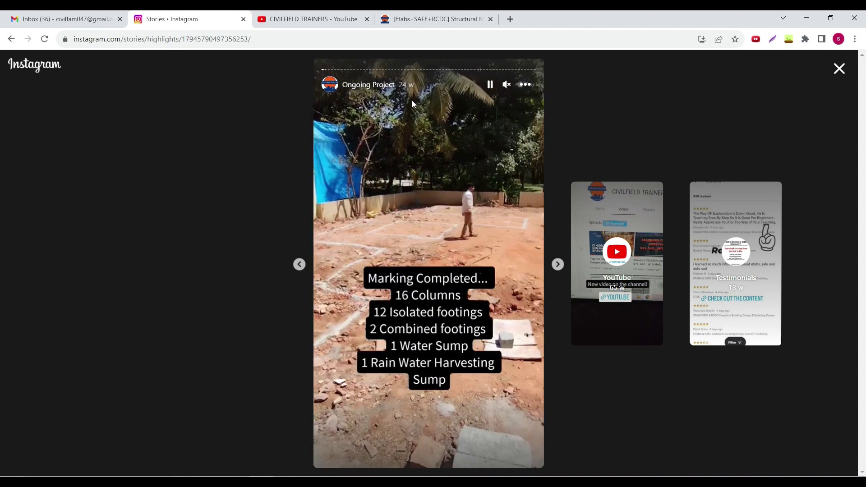
key(space)
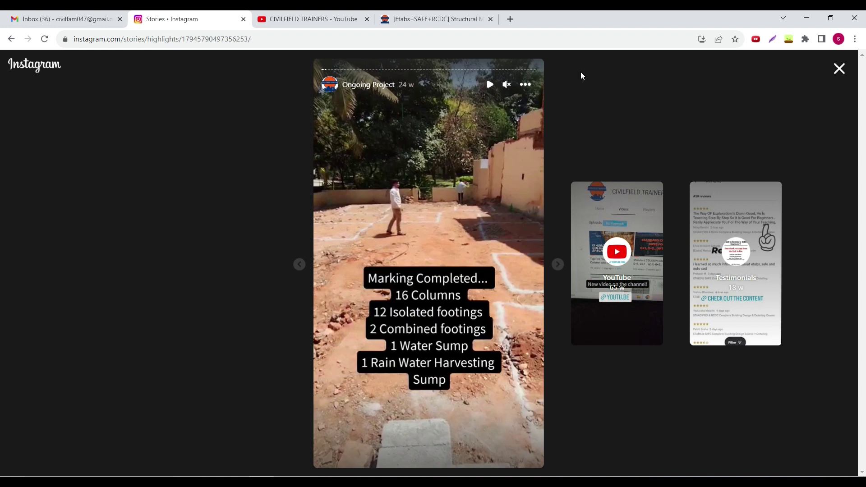
click(839, 69)
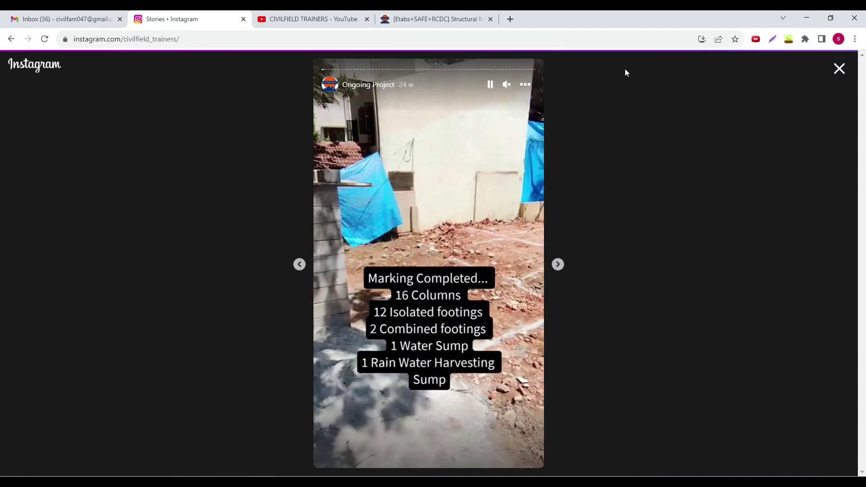
key(alt+Tab)
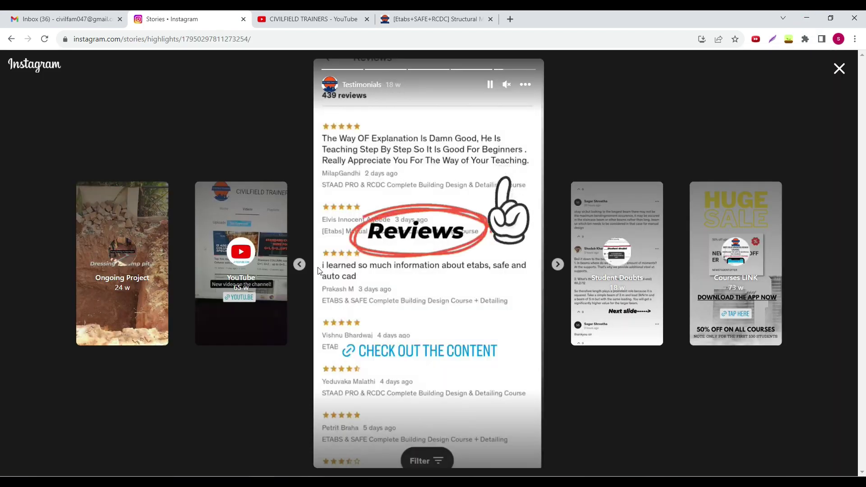
Open the Testimonials highlight and pause on the Student Cracked a Job slide.
click(299, 264)
click(557, 264)
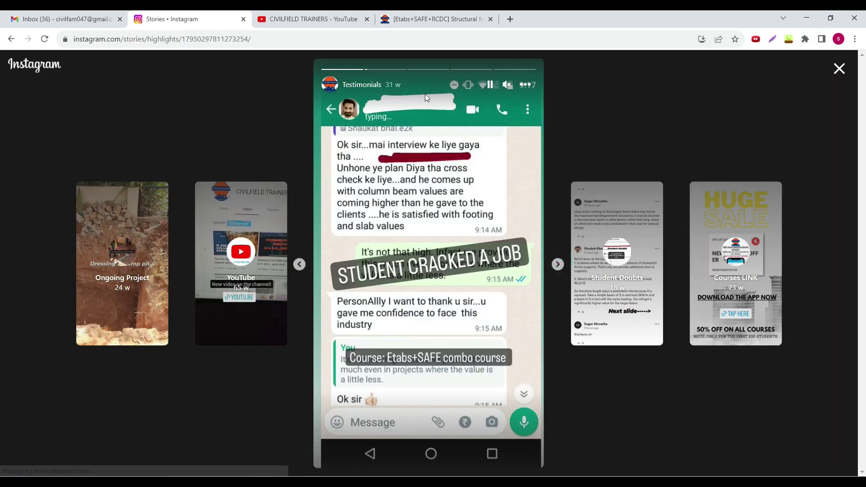
click(491, 85)
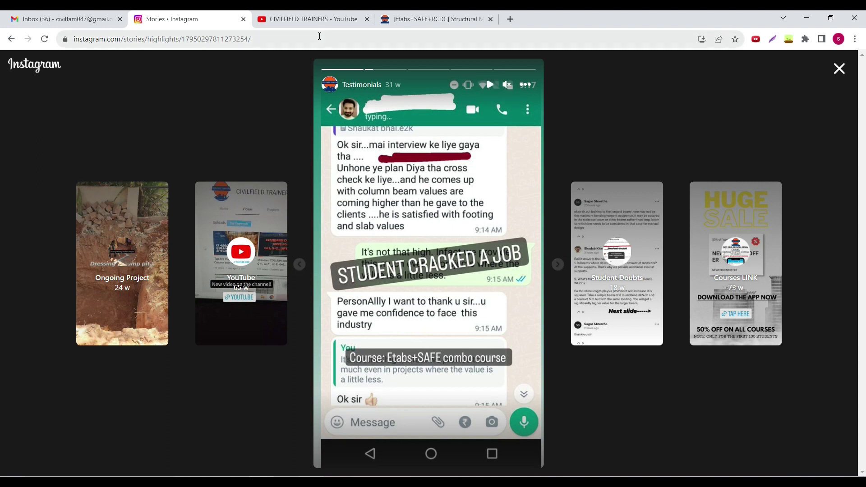
Glance at the course PDF again, then advance two slides to the His Effort! drawings.
key(alt+Tab)
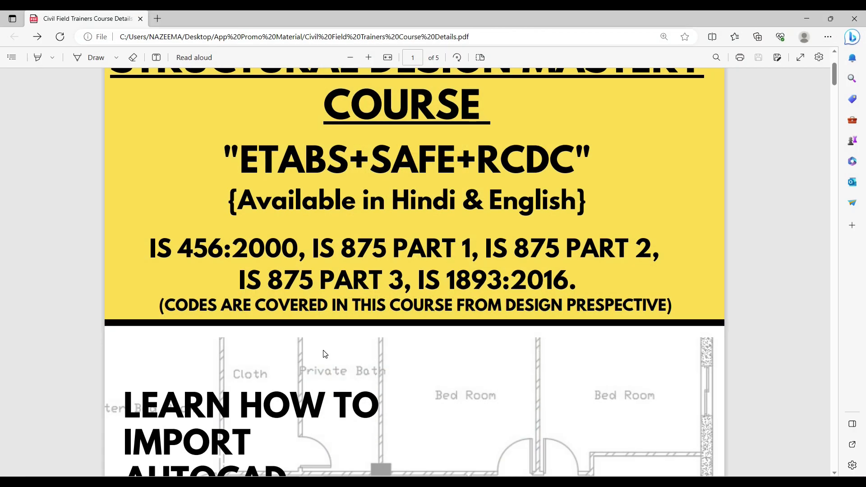
scroll(329, 383, down, 2)
scroll(330, 383, down, 3)
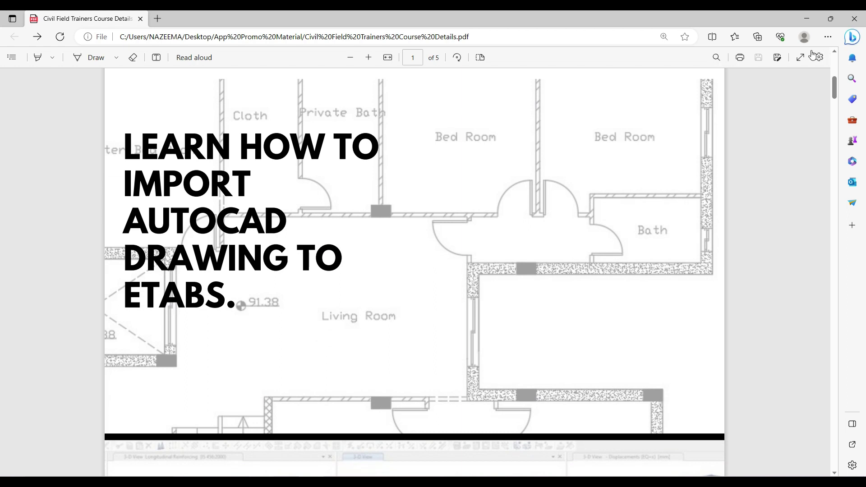
drag(834, 88, 833, 397)
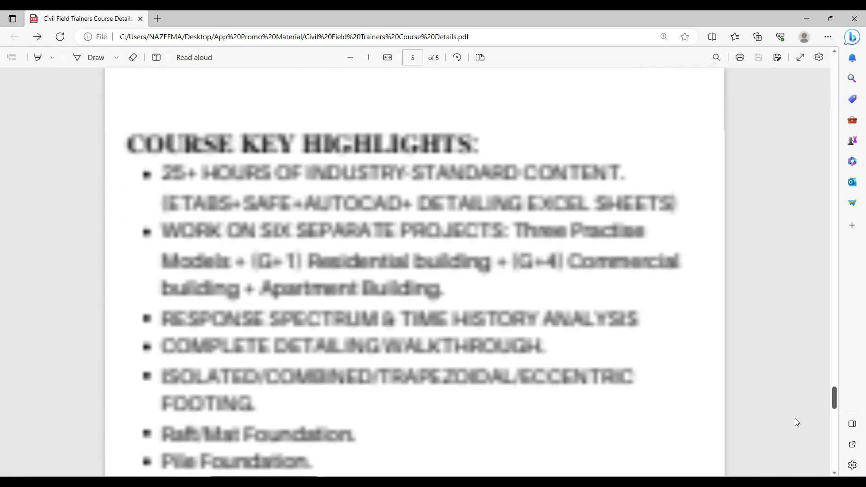
scroll(307, 466, down, 5)
key(alt+Tab)
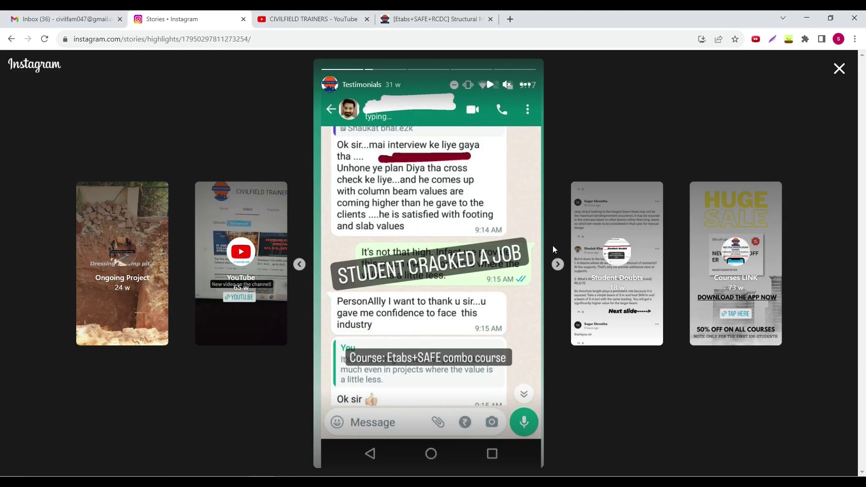
click(557, 266)
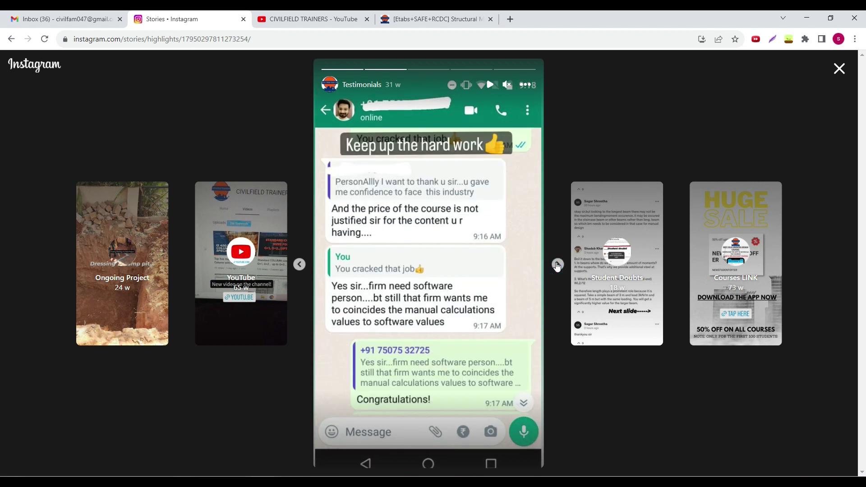
click(556, 265)
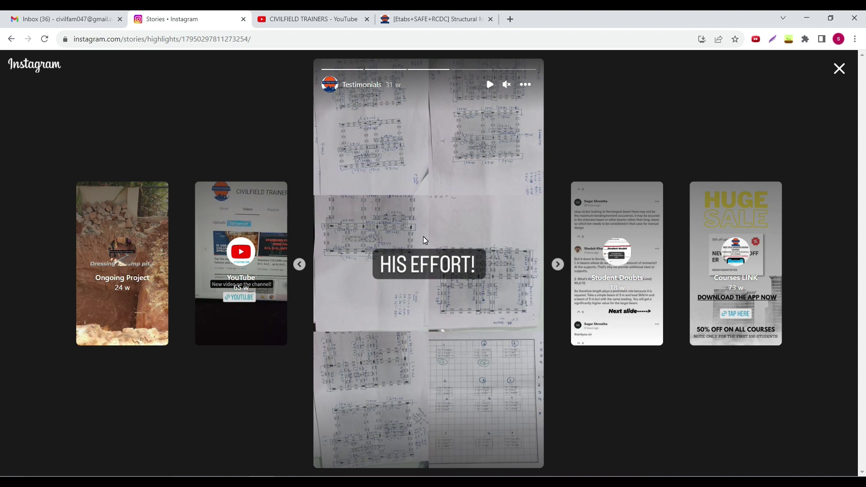
Browse the Etabs course store content list, then show the CIVILFIELD TRAINERS YouTube videos.
click(418, 18)
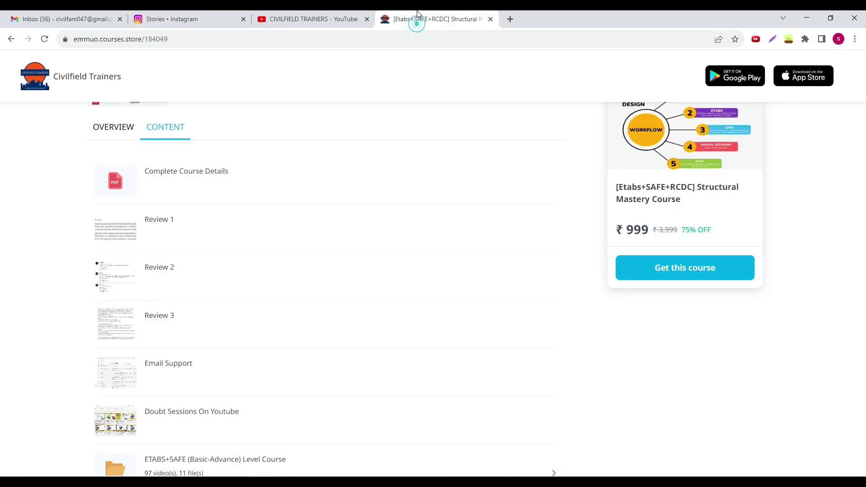
scroll(338, 243, up, 2)
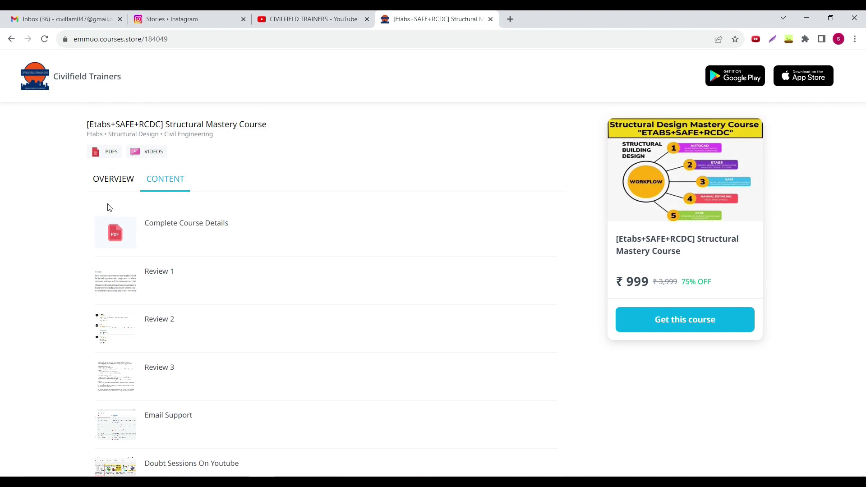
key(alt+Tab)
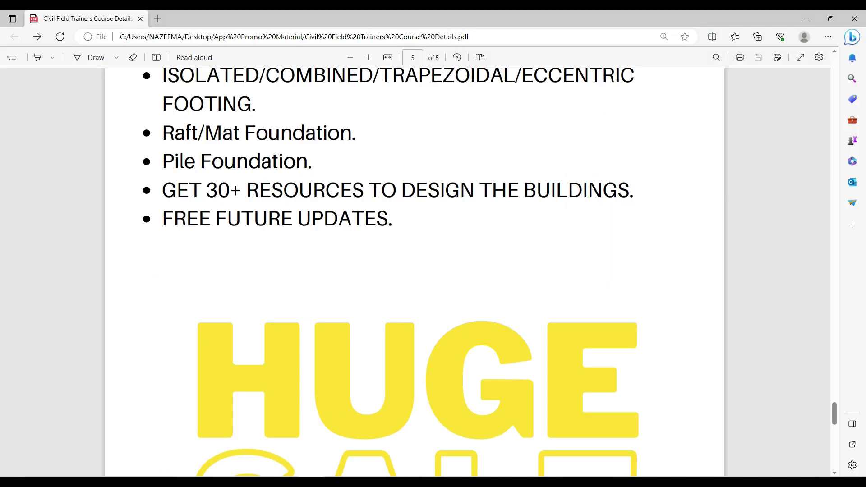
key(alt+Tab)
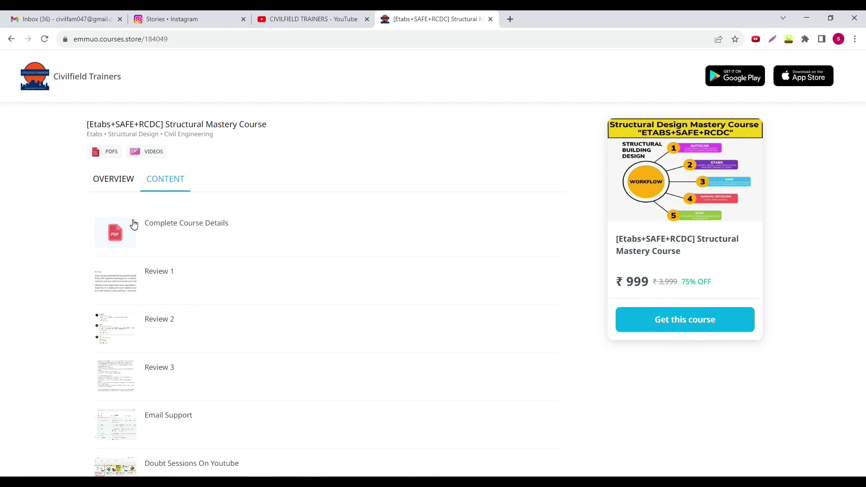
scroll(134, 224, down, 2)
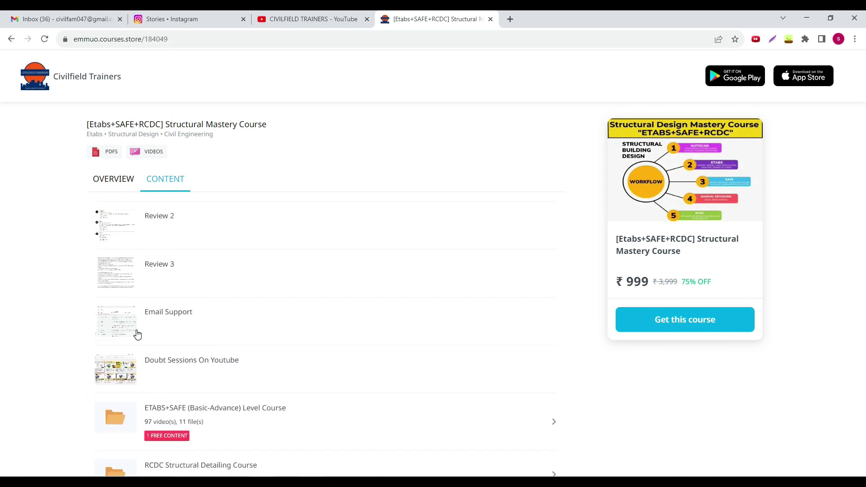
scroll(137, 334, down, 1)
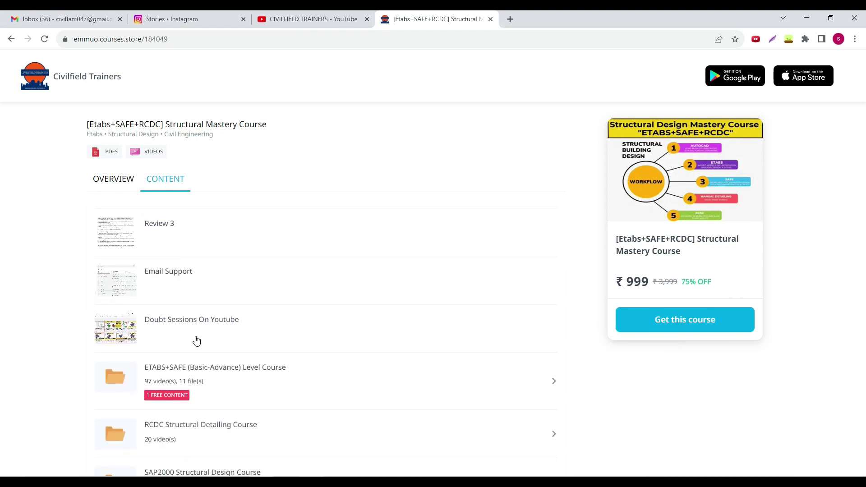
click(312, 19)
scroll(446, 230, down, 1)
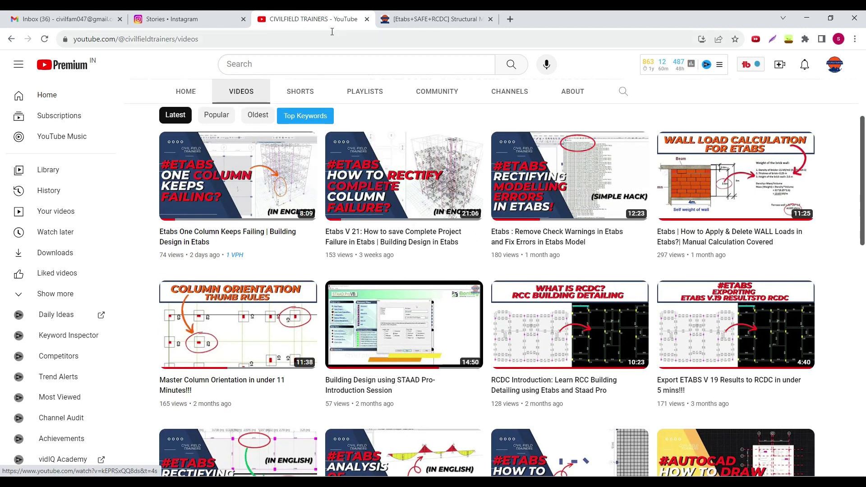
Check the Gmail inbox between the YouTube and PDF windows, then show civilfield_trainers on Instagram.
click(68, 18)
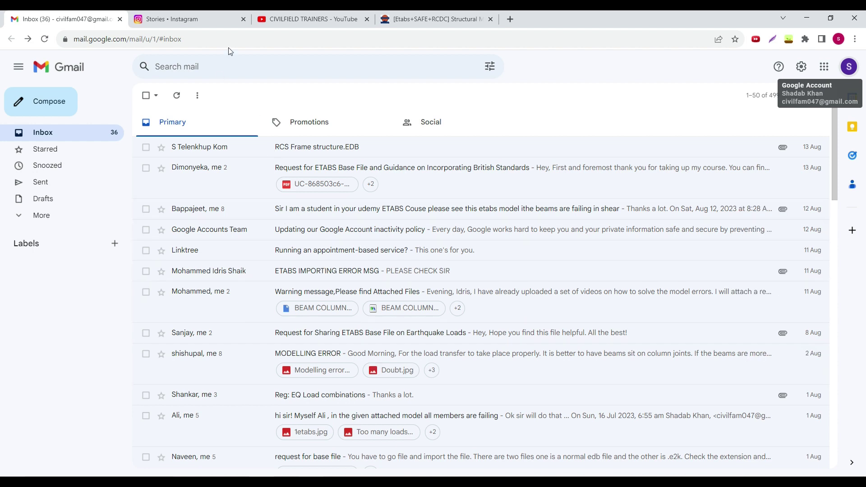
click(290, 19)
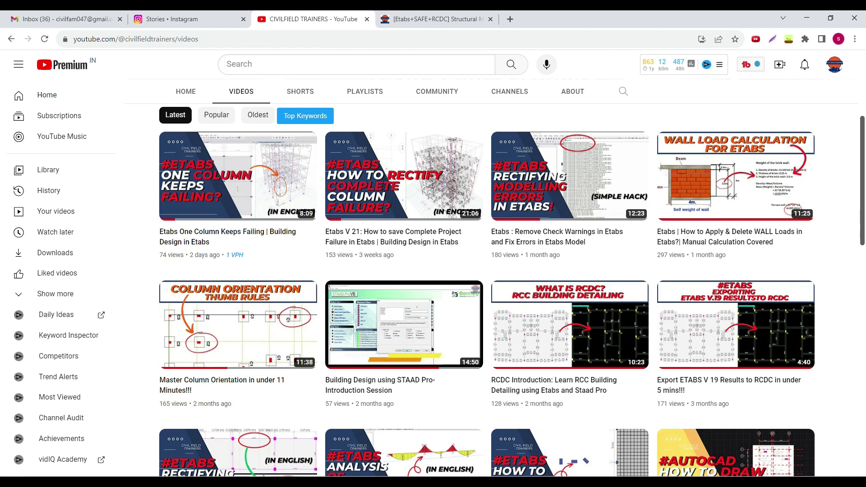
key(alt+Tab)
key(alt+Tab)
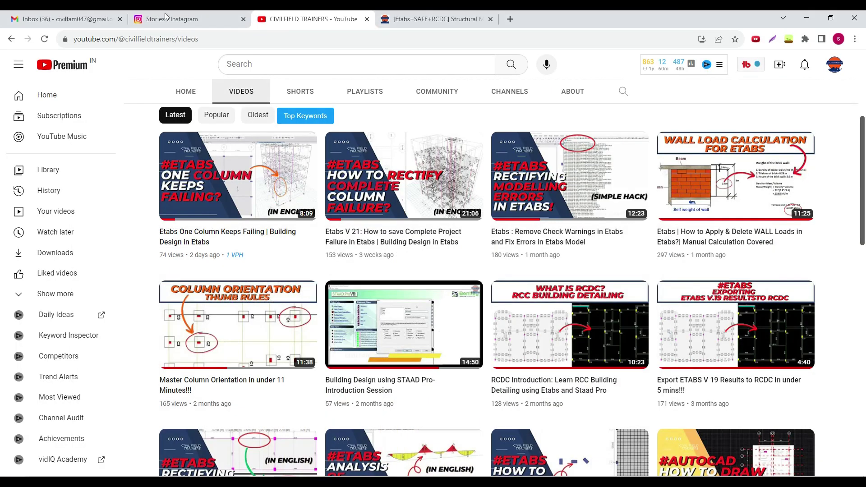
click(64, 19)
click(171, 19)
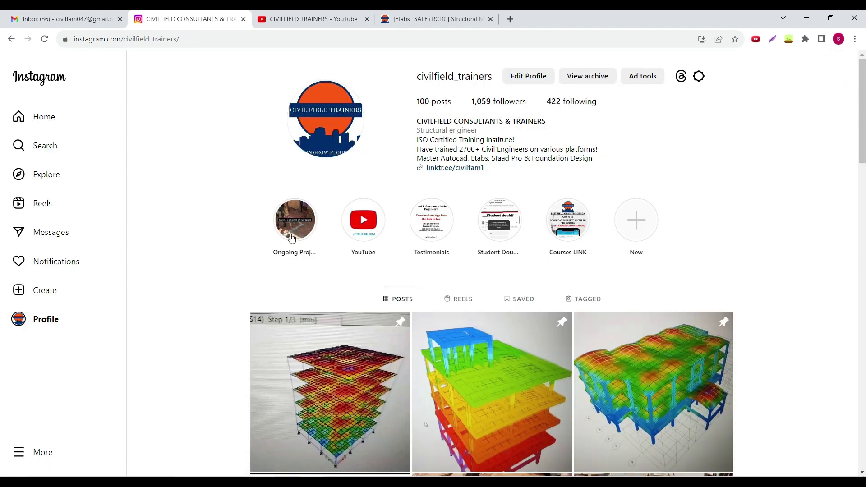
scroll(257, 244, down, 5)
scroll(249, 269, down, 3)
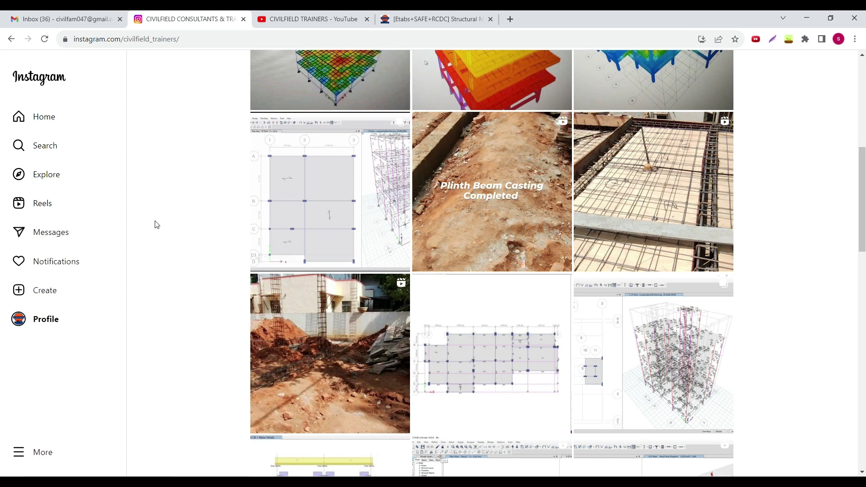
scroll(155, 224, up, 5)
scroll(155, 224, up, 3)
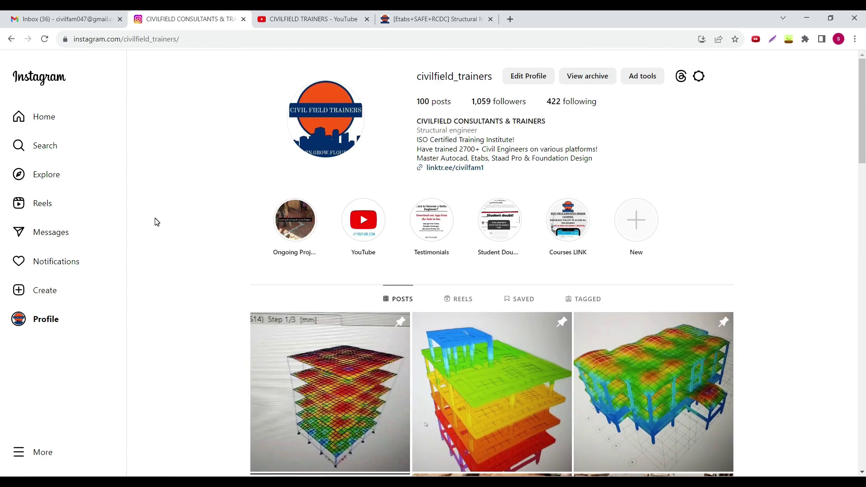
Scroll through the Instagram post grid, then go to the Etabs+SAFE+RCDC course store tab.
click(409, 18)
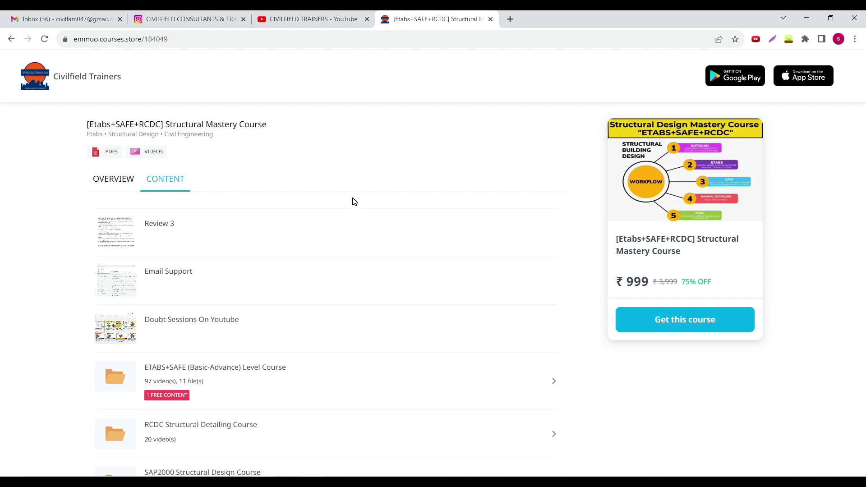
Minimize the Edge PDF, review the course contents and You Pay section, then show YouTube.
key(alt+Tab)
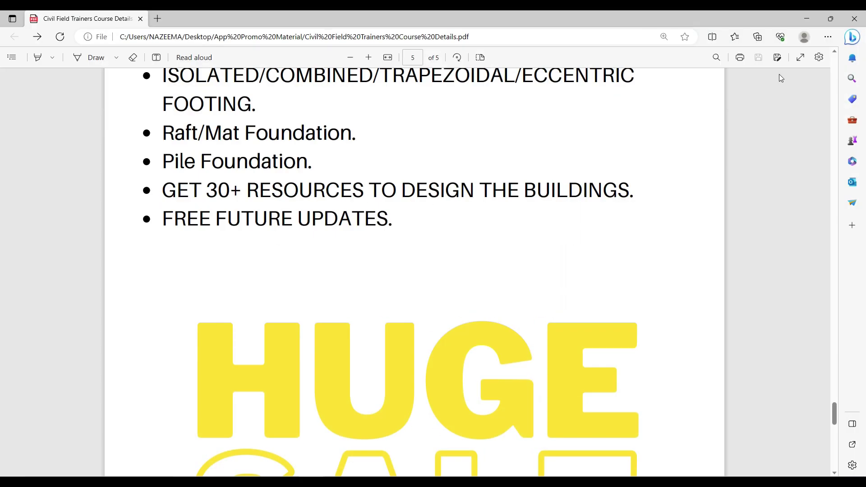
click(805, 18)
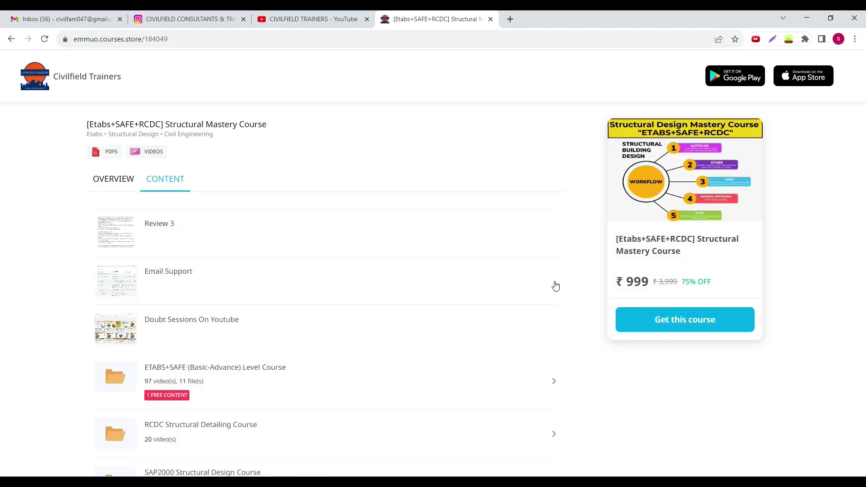
scroll(41, 270, down, 4)
scroll(236, 297, down, 4)
scroll(135, 237, down, 1)
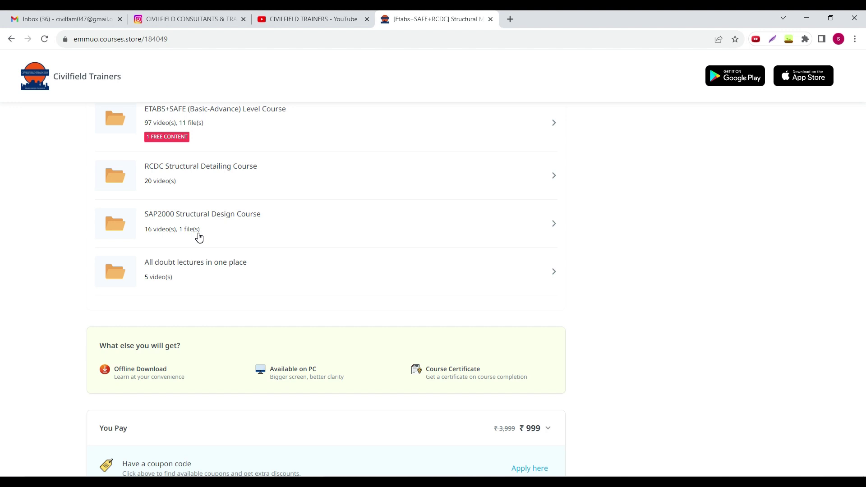
scroll(68, 243, up, 3)
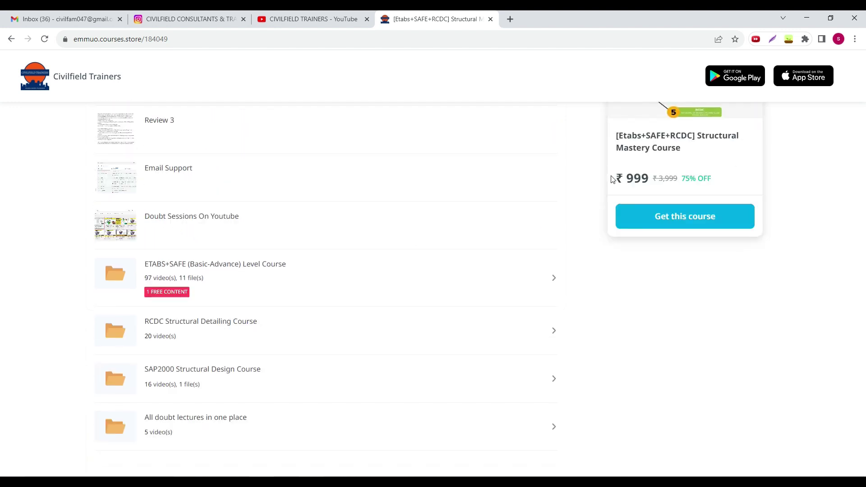
scroll(612, 179, up, 3)
click(311, 19)
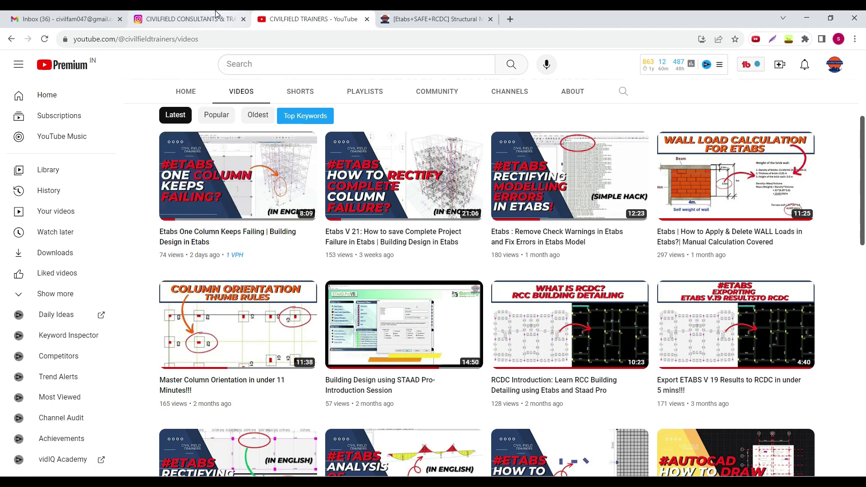
Pass through Instagram to the Etabs+SAFE+RCDC store page showing ₹999 at 75% off.
click(193, 19)
click(426, 18)
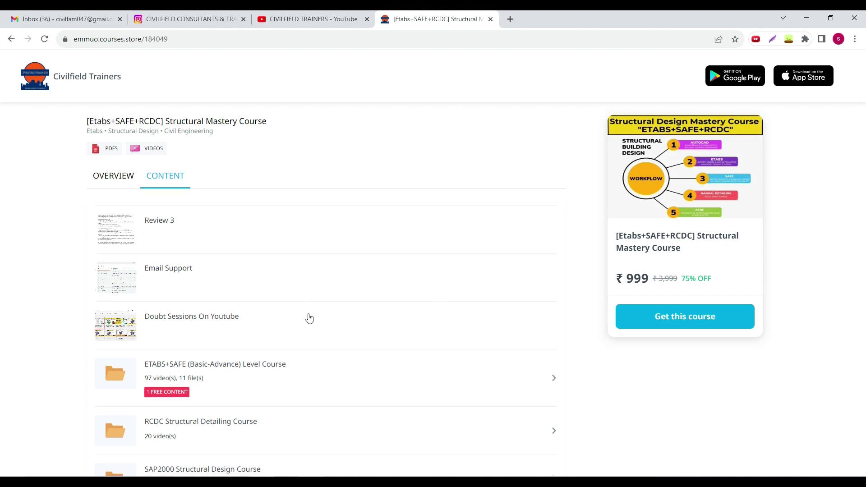
scroll(309, 317, down, 2)
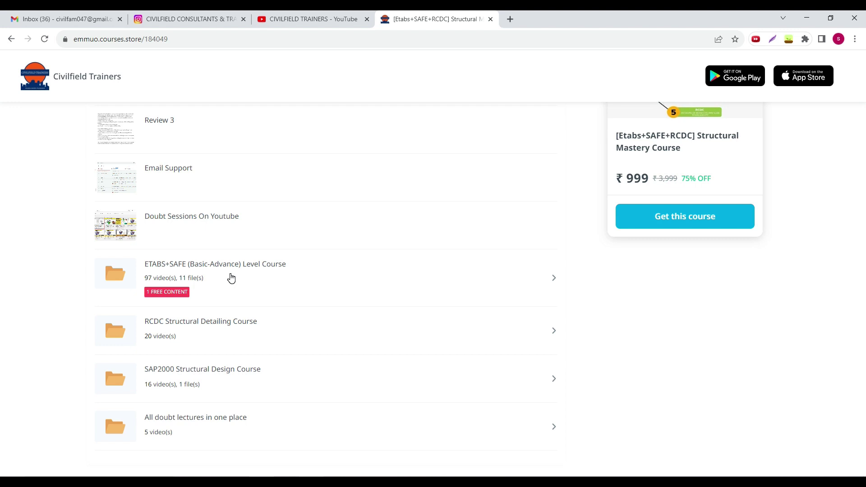
scroll(231, 278, down, 2)
scroll(230, 271, up, 1)
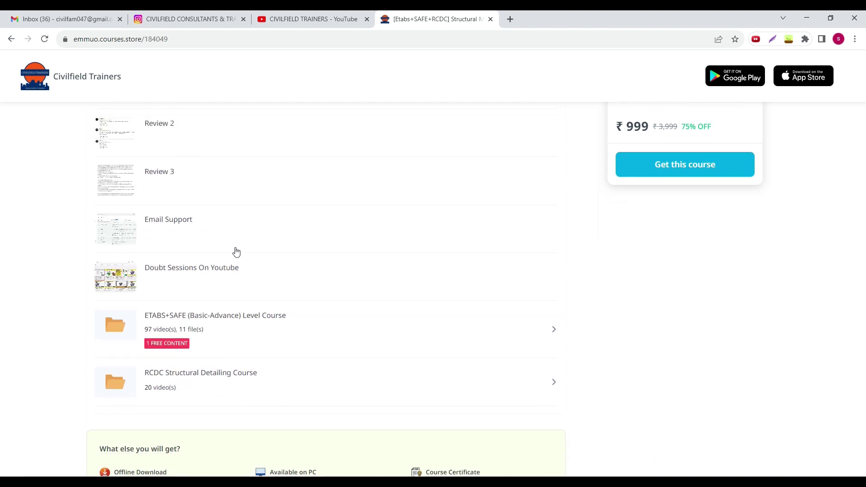
Scroll the course content folders, then move via YouTube to the civilfield_trainers Instagram profile.
click(311, 18)
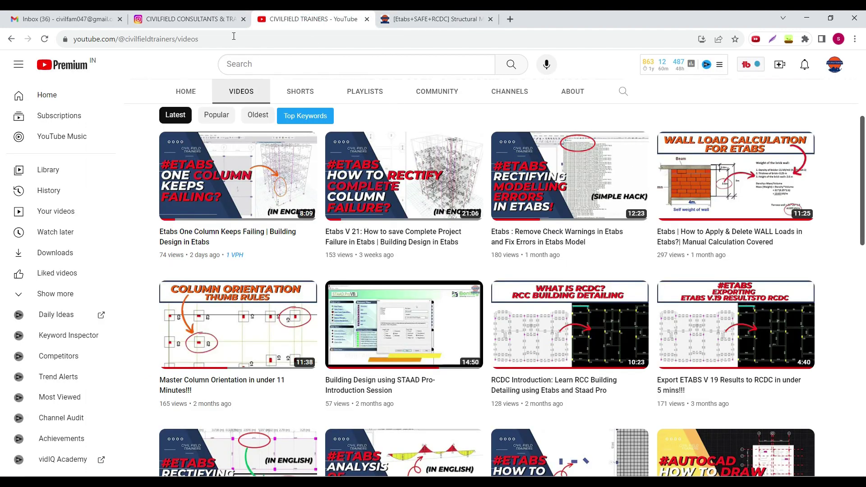
click(186, 18)
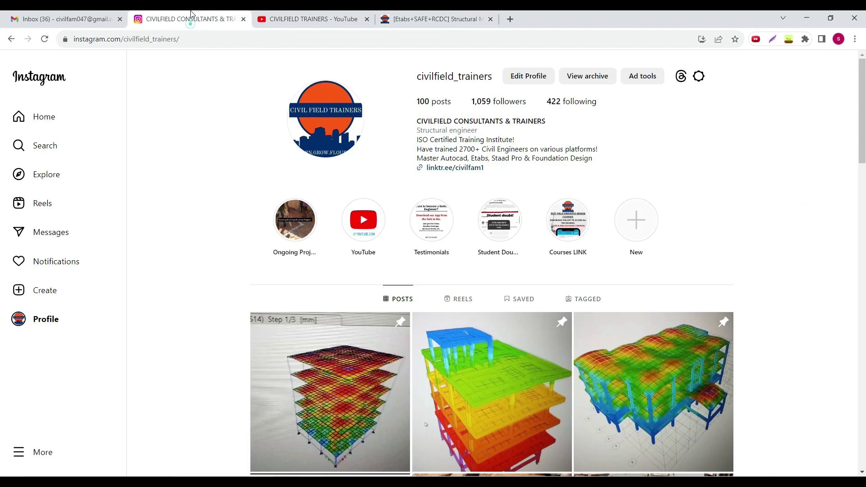
Replay and pause two Testimonials slides, close the story, then return via YouTube to the course store.
click(433, 234)
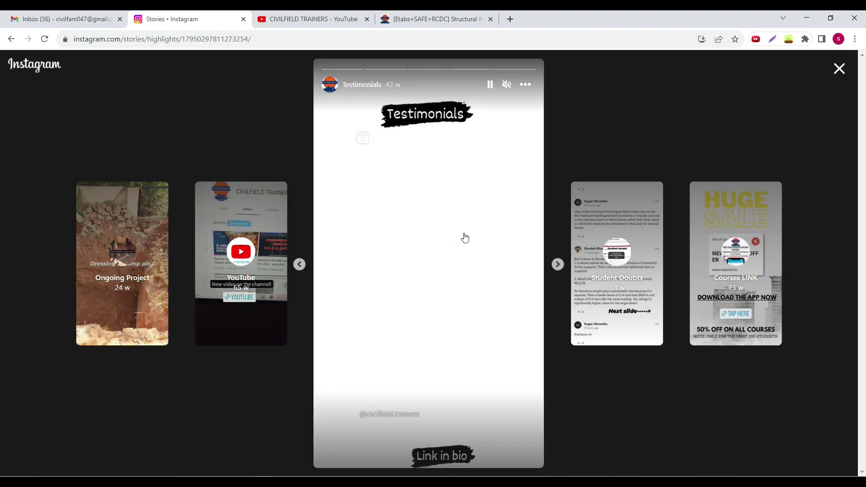
click(556, 263)
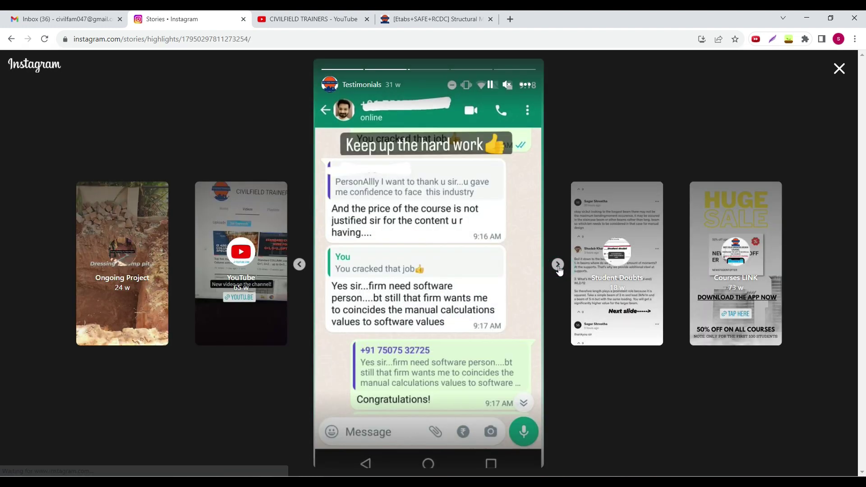
click(556, 264)
click(489, 84)
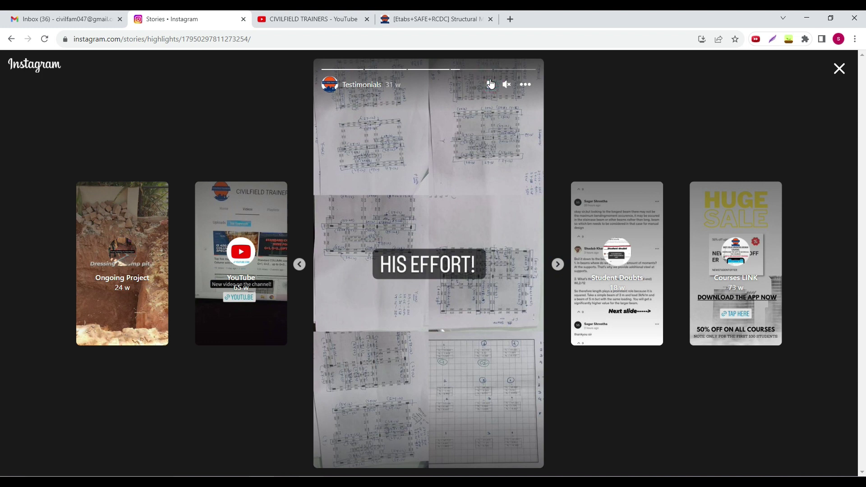
click(839, 69)
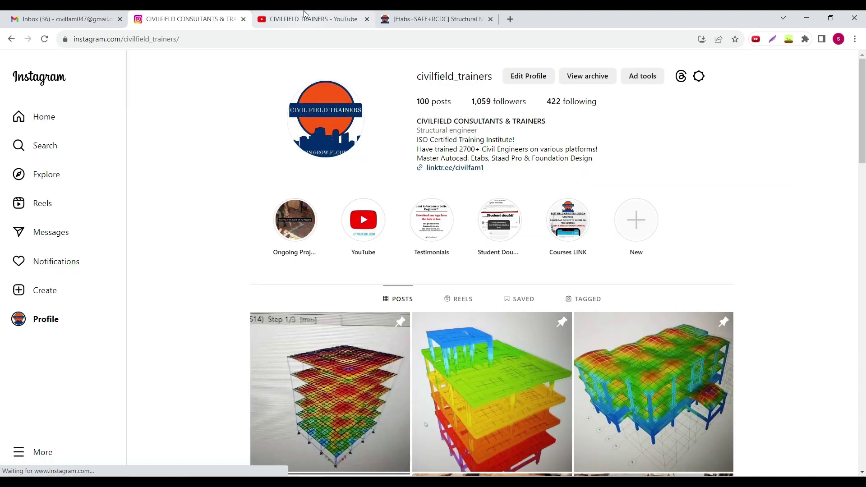
click(308, 19)
click(434, 18)
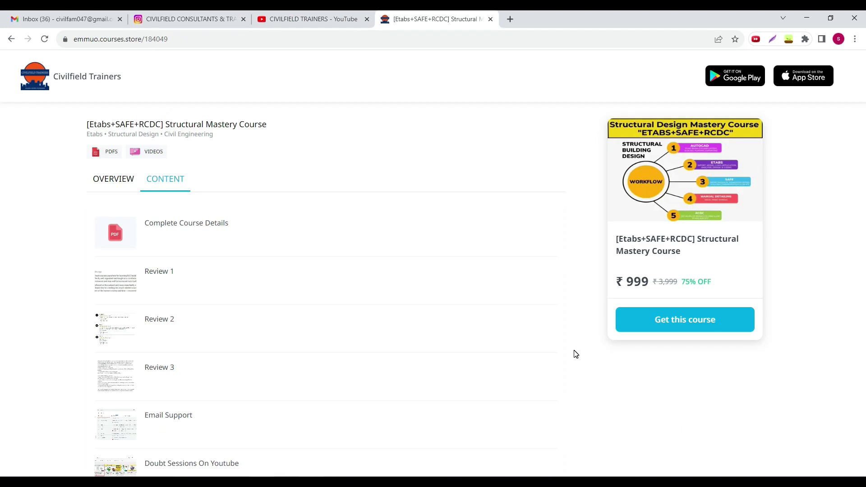